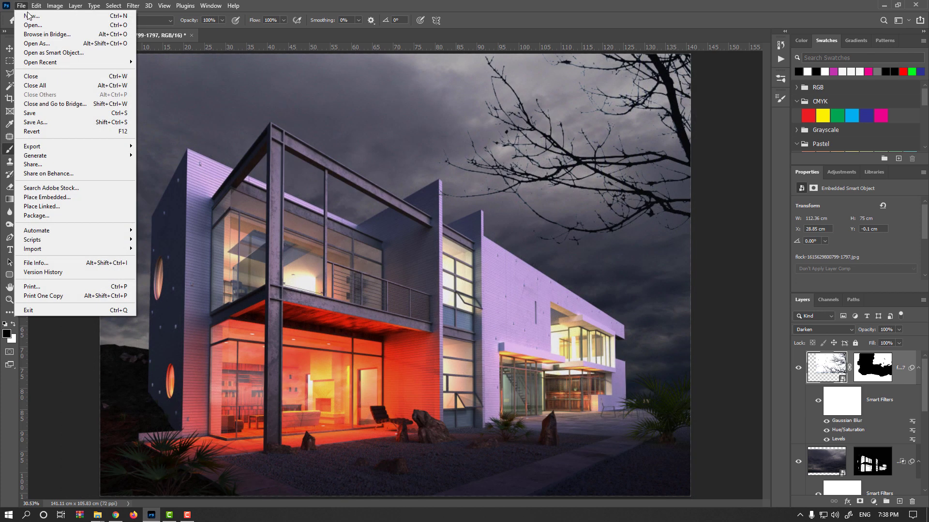
- Create a new 4000 × 3000 px document with a resolution of 300 pixels/inch
click(28, 15)
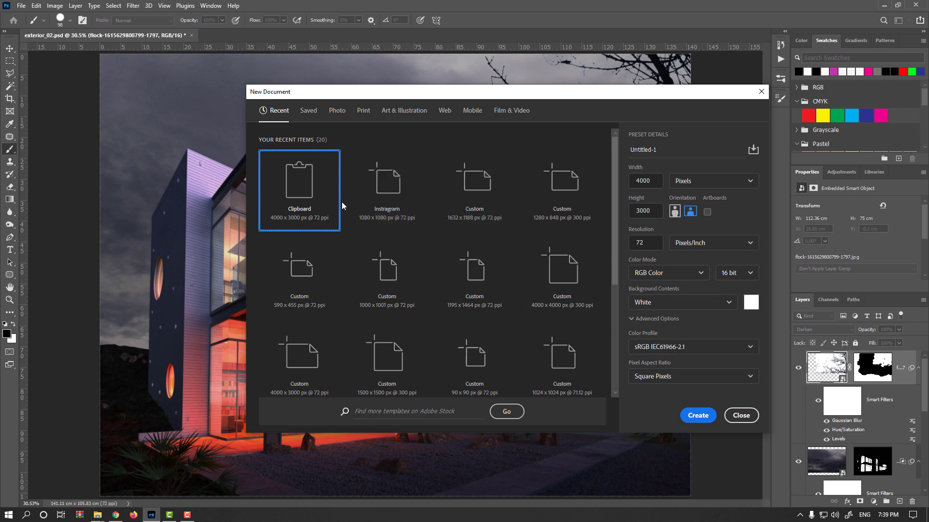
double_click(650, 181)
double_click(648, 243)
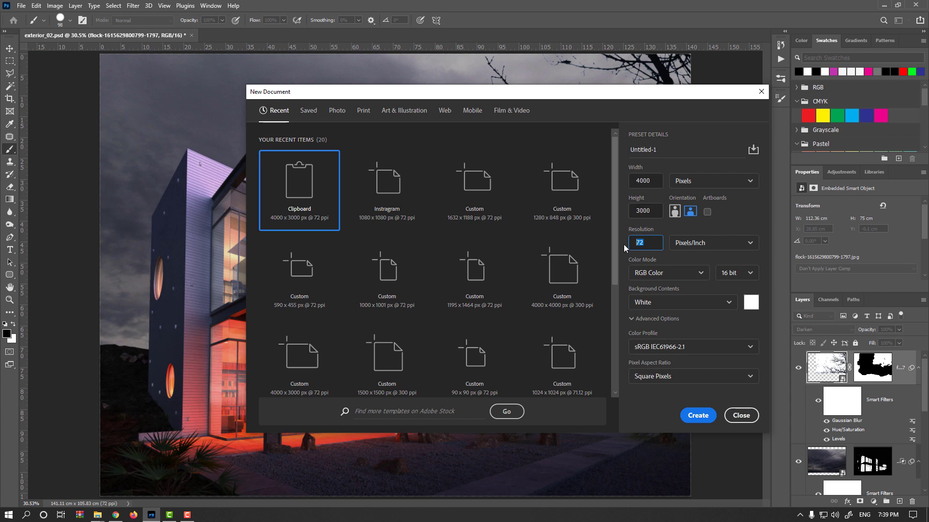
text(300)
click(698, 415)
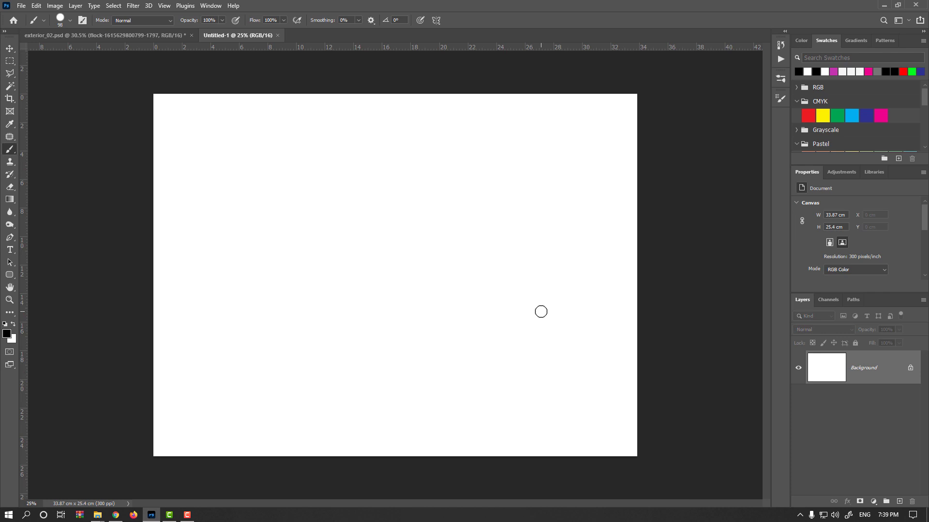
- Add an empty layer above the Background and invert the Background layer to black
click(899, 502)
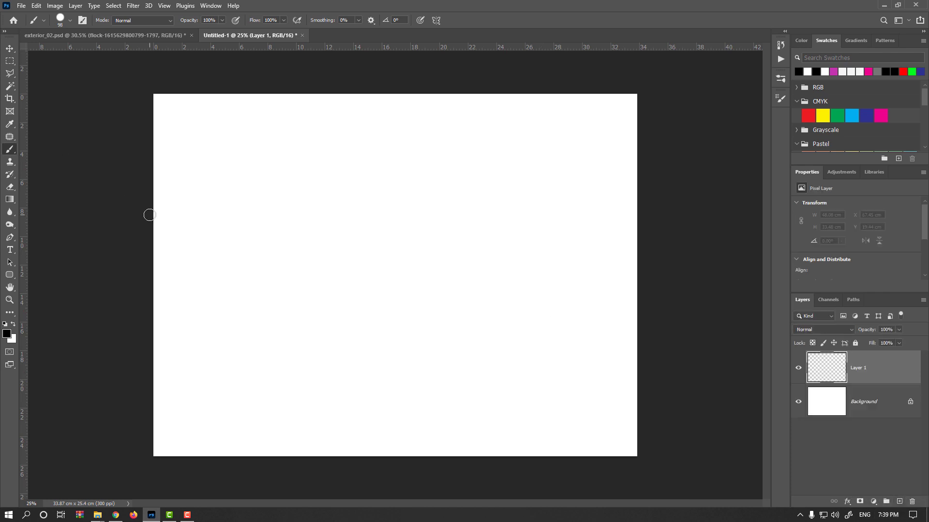
click(827, 414)
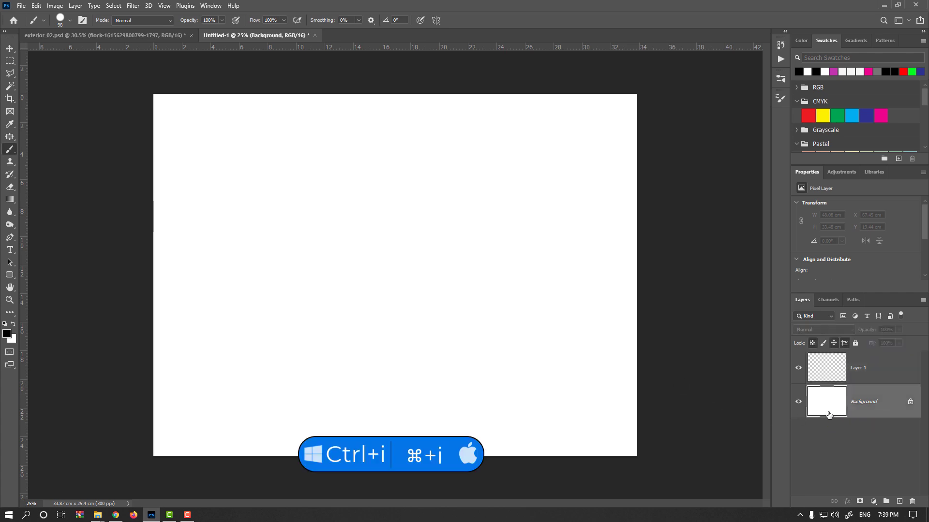
key(ctrl+i)
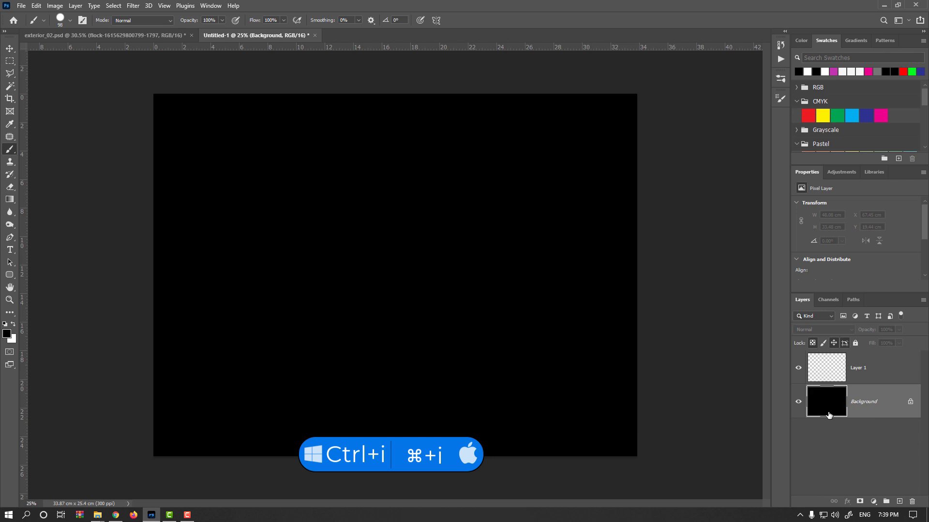
- On Layer 1, set the foreground color to white (ffffff) and switch to the Pencil Tool
click(826, 375)
key(x)
click(8, 337)
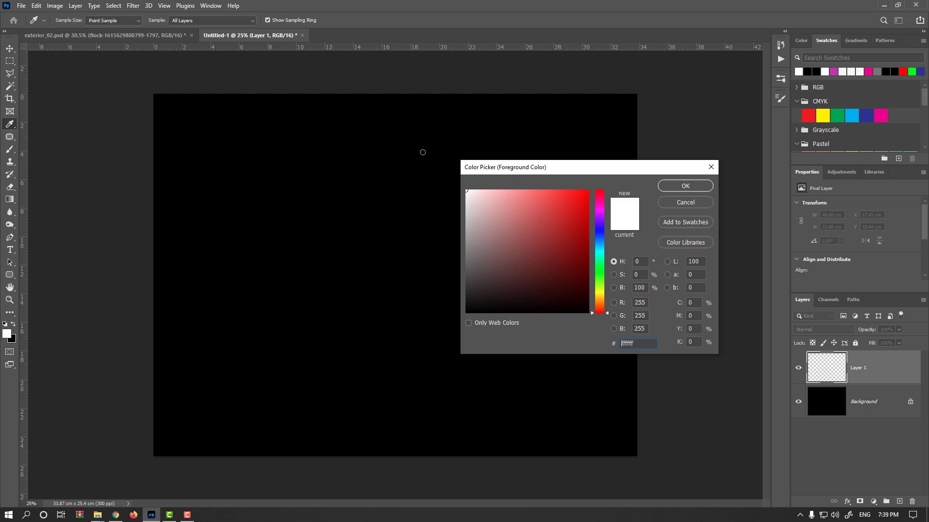
click(675, 186)
drag(10, 149, 74, 155)
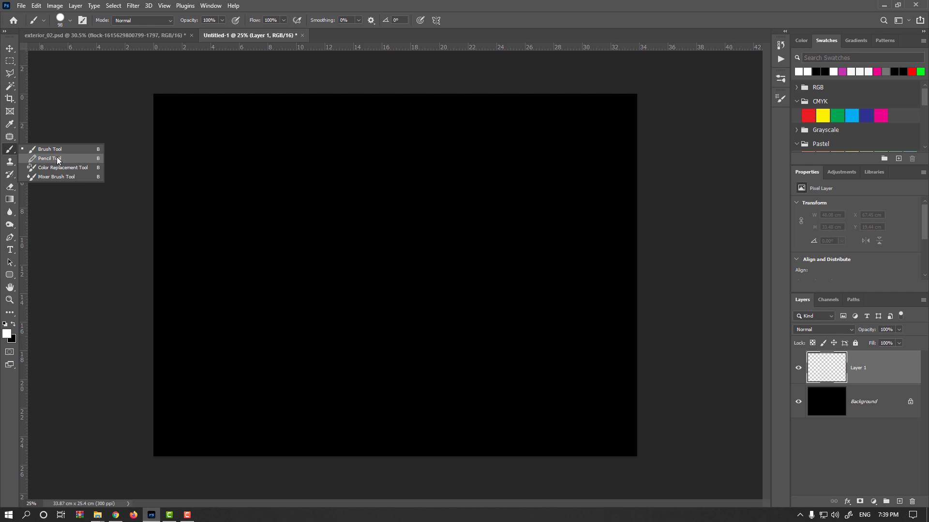
click(52, 161)
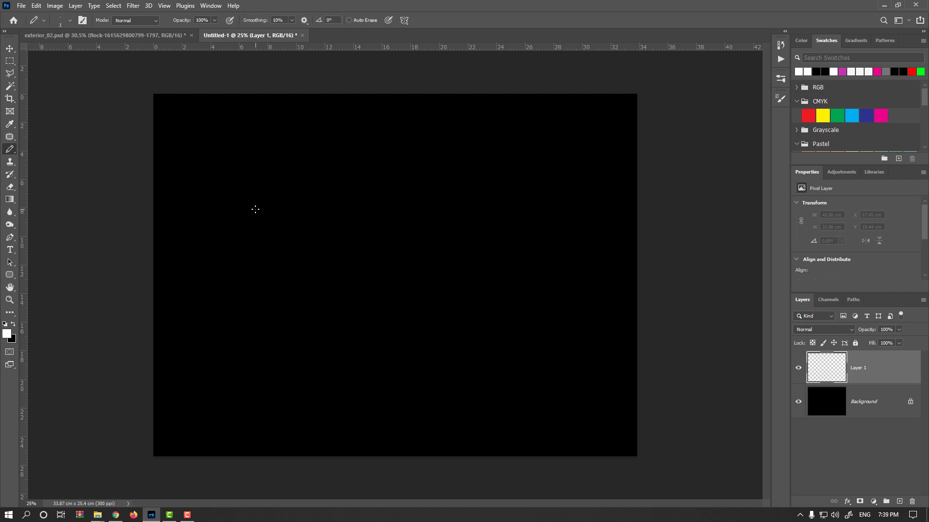
- Paint a short test stroke with a 105 px pencil tip, inspect its edges up close and delete it
alt+right_click(276, 203)
mouse_move(299, 189)
mouse_down()
mouse_move(307, 178)
mouse_move(338, 236)
mouse_up()
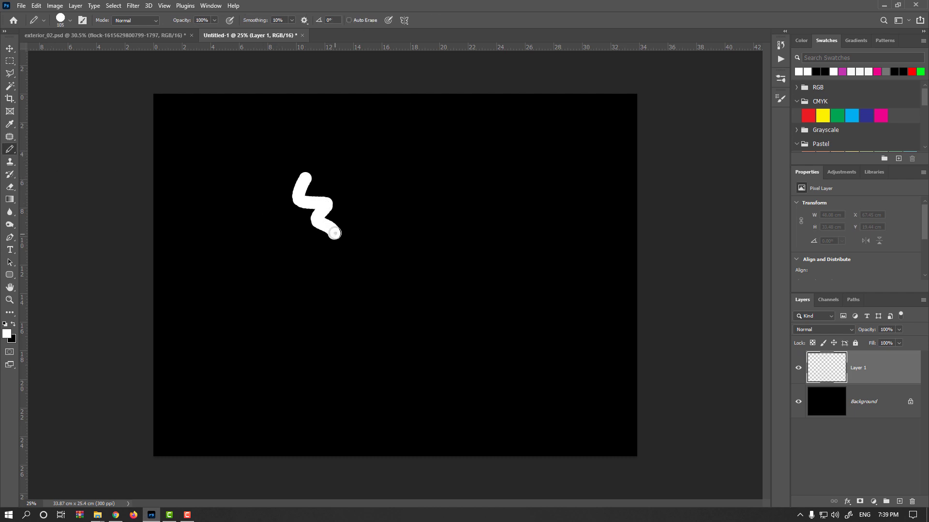
scroll(331, 217, up, 6)
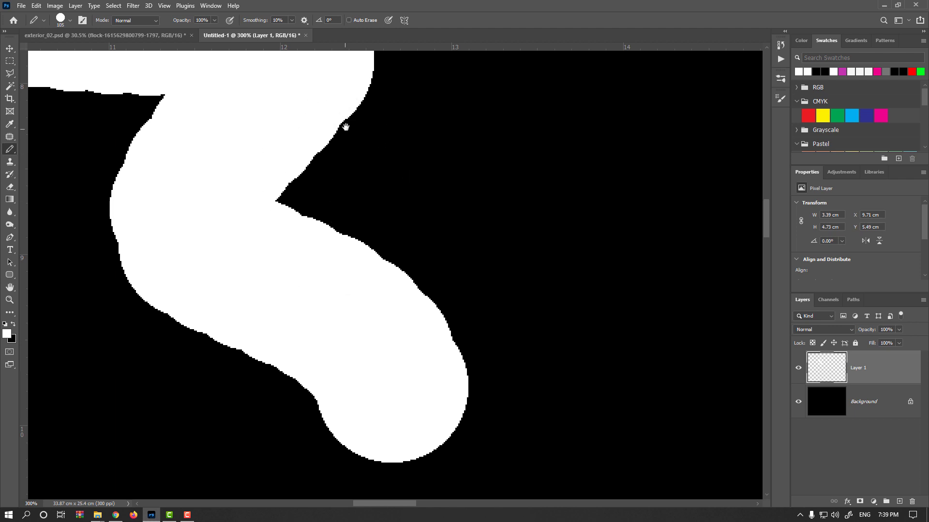
key(Delete)
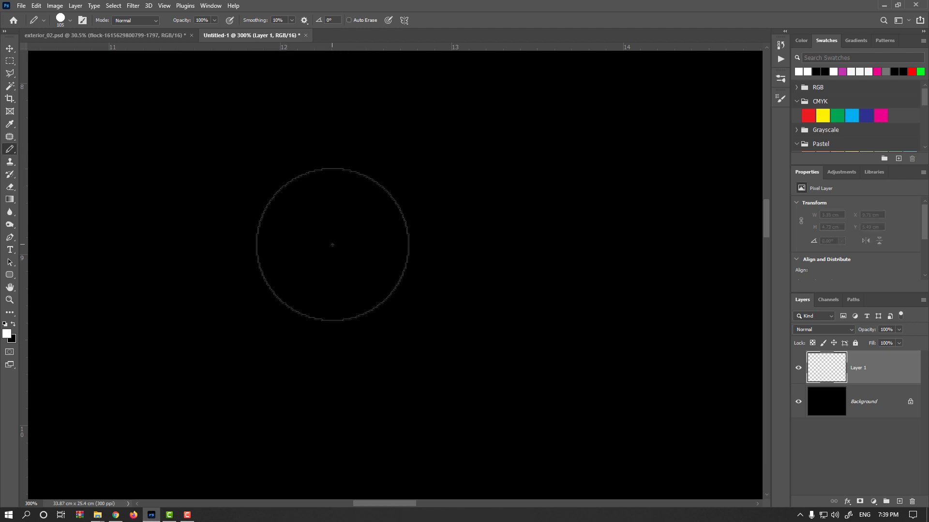
scroll(352, 255, down, 6)
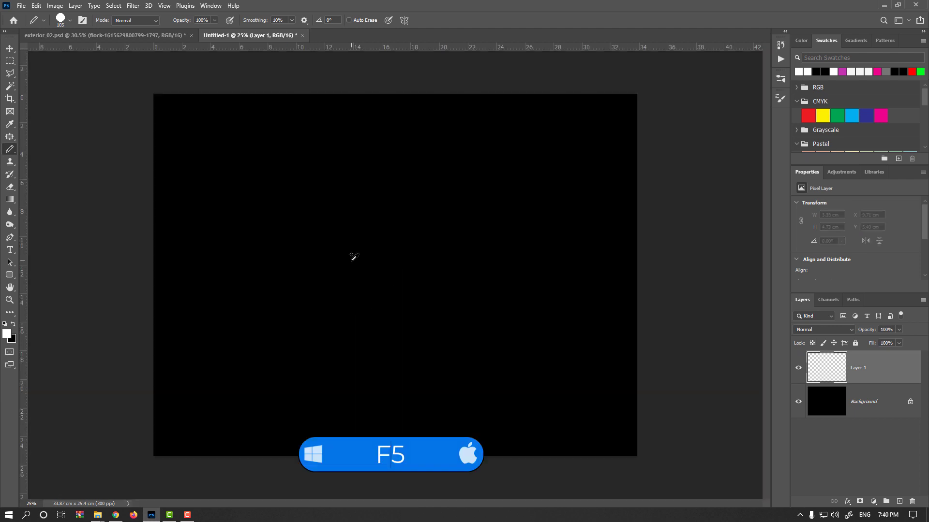
- Configure the pencil tip in Brush Settings with 122% spacing and 46% size jitter
click(210, 7)
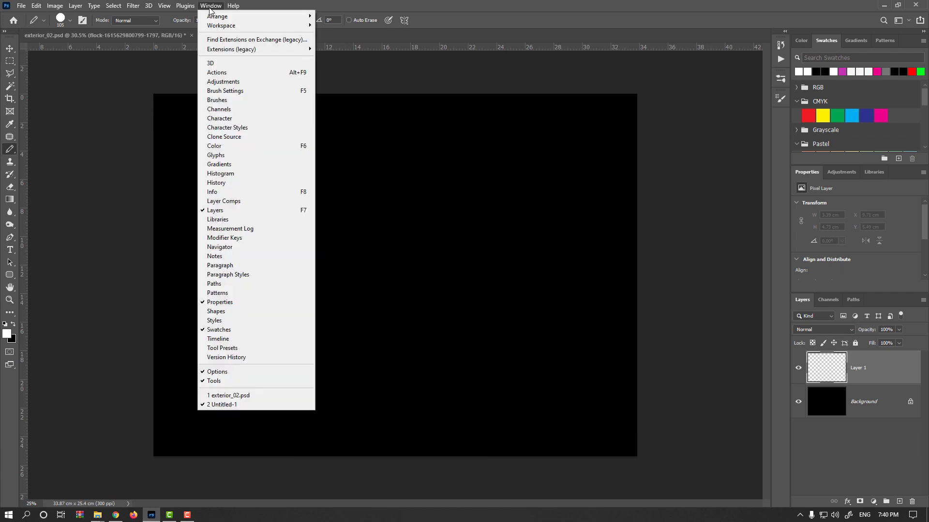
click(245, 92)
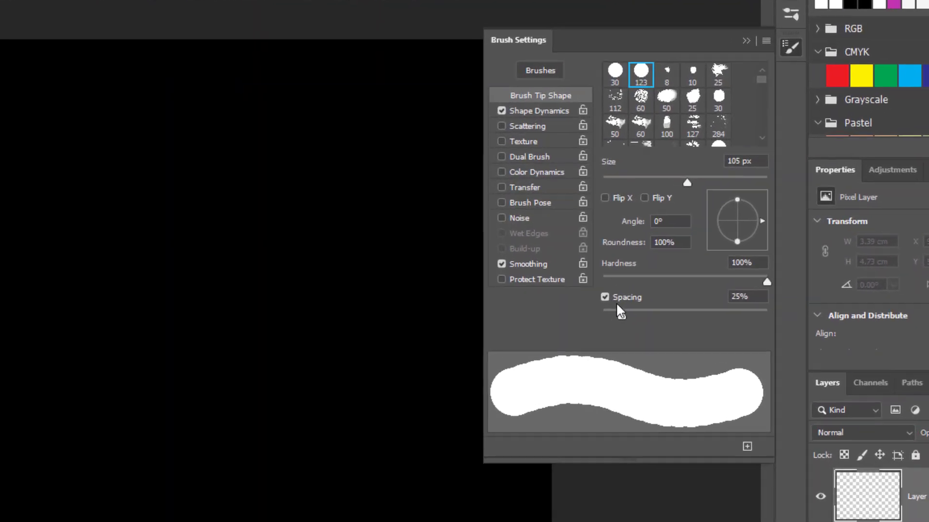
drag(617, 323, 690, 323)
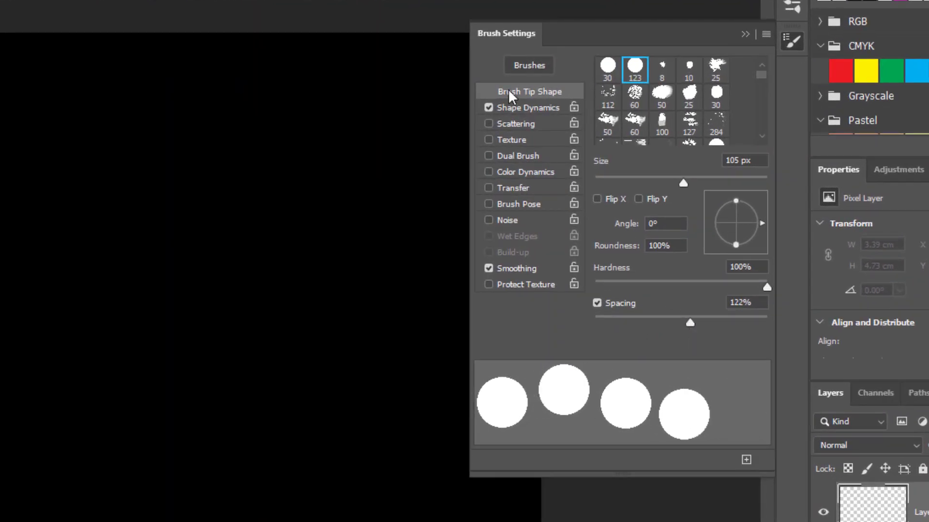
click(530, 109)
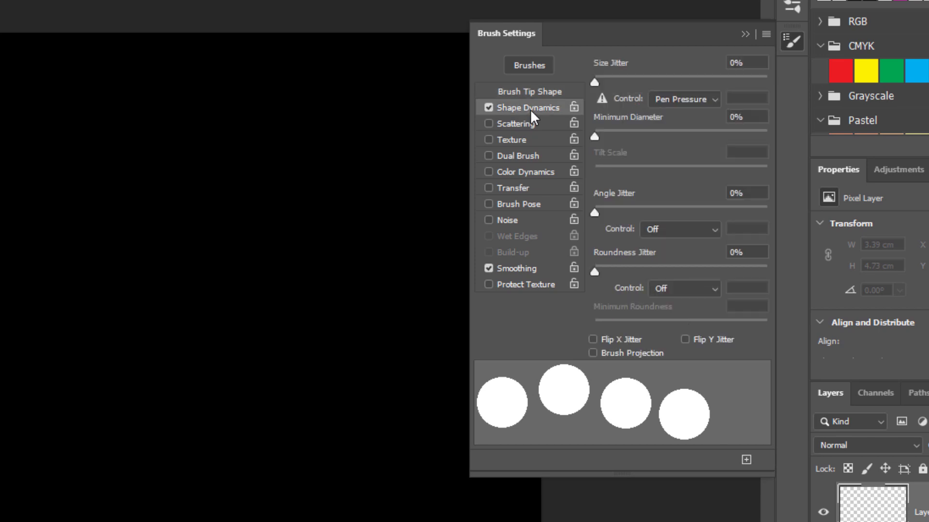
drag(598, 86, 676, 85)
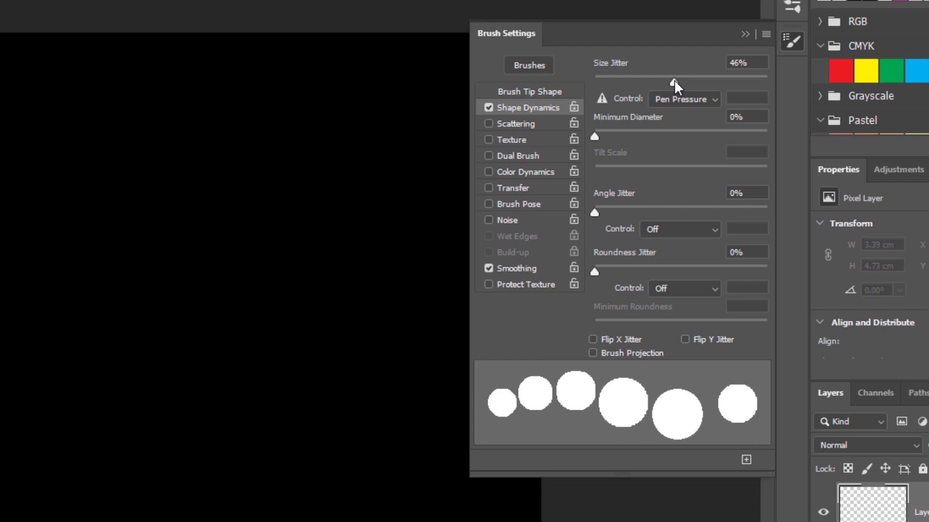
- Enable Scattering for the pencil tip on both axes and increase the scatter amount
click(522, 124)
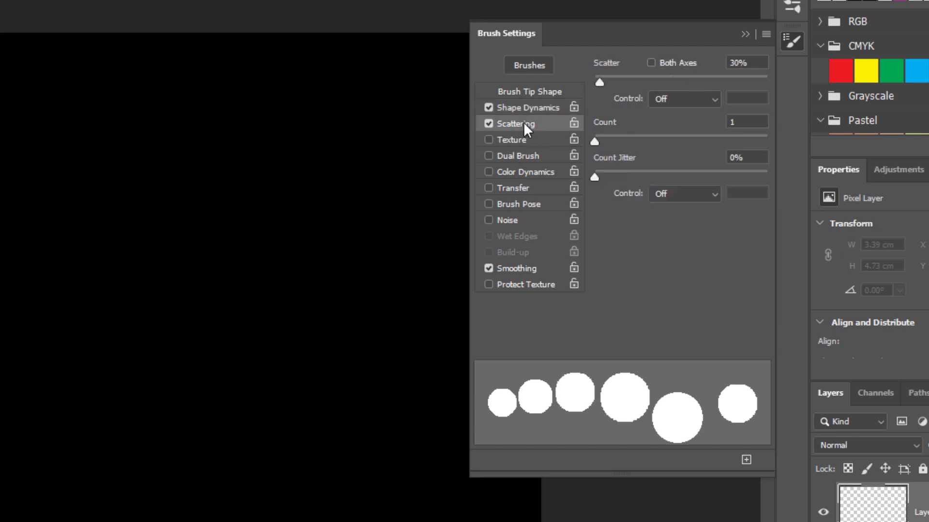
click(670, 63)
drag(602, 86, 788, 83)
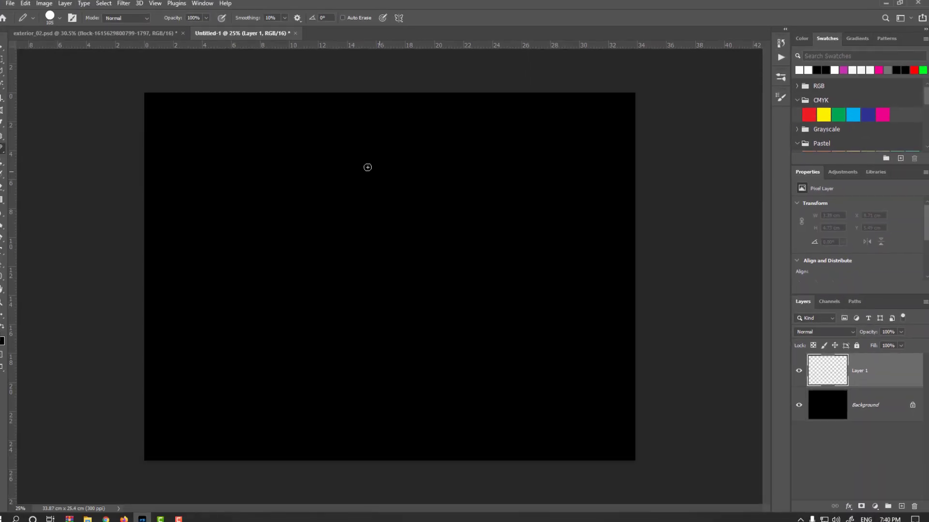
- Paint a test stroke with the scattered pencil tip on the canvas and undo it
drag(74, 158, 76, 233)
mouse_move(369, 208)
mouse_down()
mouse_move(398, 284)
mouse_move(343, 243)
mouse_up()
key(ctrl+z)
- Reduce the pencil tip to 33 px and place individual white dots scattered across the canvas on Layer 1
alt+right_click(395, 264)
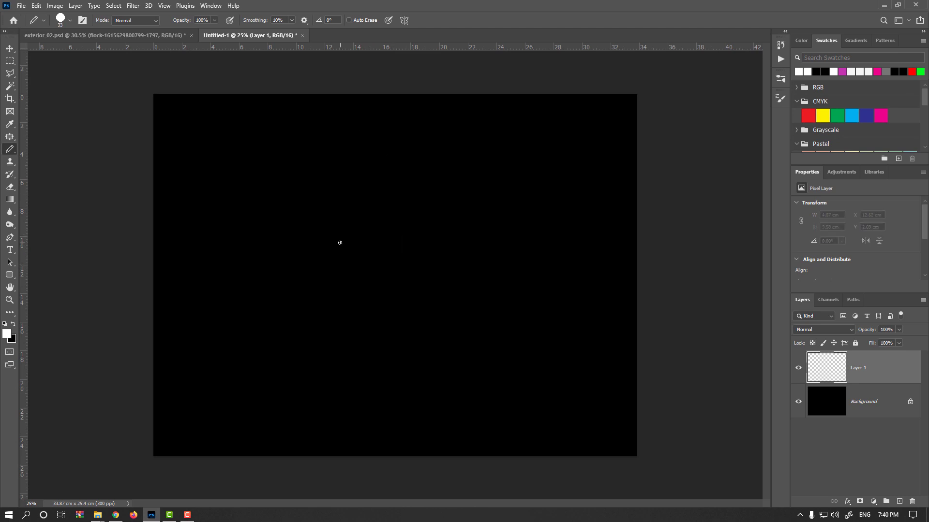
click(219, 145)
click(221, 178)
click(231, 180)
click(321, 189)
click(334, 201)
click(386, 233)
click(379, 237)
click(469, 216)
click(485, 255)
click(495, 255)
click(563, 160)
click(488, 145)
click(485, 136)
click(489, 130)
click(409, 160)
click(378, 154)
click(371, 143)
click(339, 131)
click(323, 119)
click(267, 167)
click(272, 219)
click(213, 313)
click(223, 332)
click(266, 334)
click(368, 339)
click(374, 336)
click(377, 333)
click(431, 374)
click(519, 352)
click(570, 325)
click(579, 308)
click(580, 251)
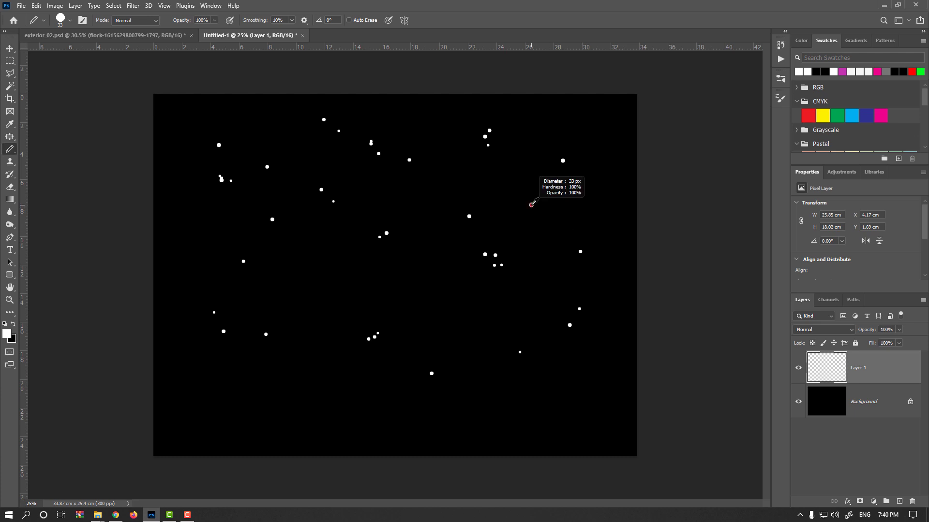
- Reduce the pencil tip to 16 px and fill the gaps across the whole canvas with smaller white dots
drag(529, 210, 533, 201)
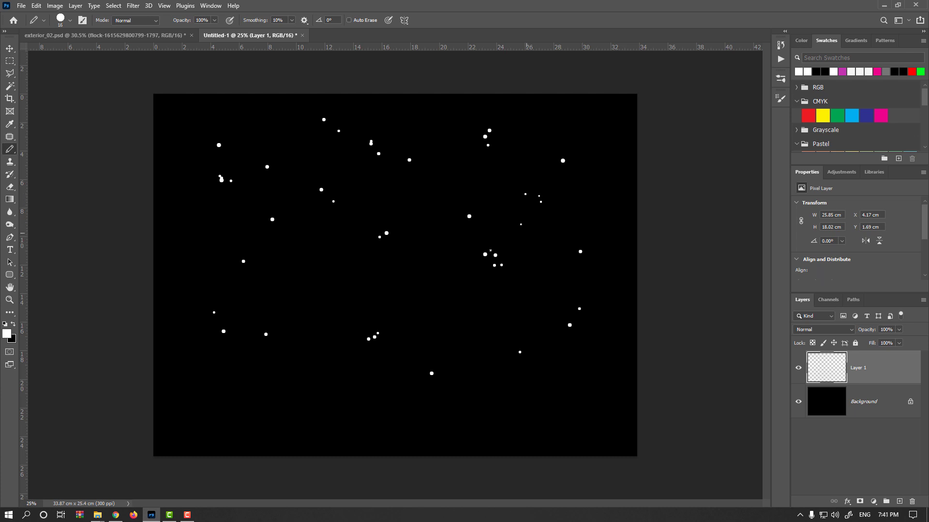
click(303, 395)
click(302, 404)
click(232, 409)
click(184, 143)
click(186, 148)
click(188, 135)
click(440, 115)
click(446, 116)
click(451, 113)
click(524, 150)
click(530, 150)
click(383, 187)
click(380, 190)
click(305, 149)
click(301, 155)
click(309, 155)
click(426, 432)
click(428, 429)
click(434, 426)
click(575, 394)
click(578, 392)
click(585, 394)
click(486, 336)
click(488, 338)
click(600, 283)
click(618, 338)
click(616, 344)
click(621, 345)
click(181, 278)
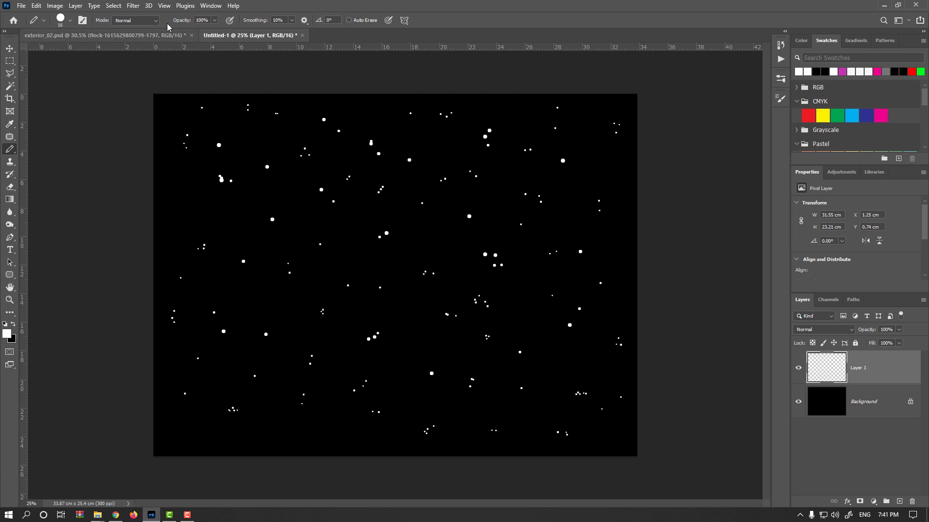
- Try to apply the Wind stylize filter to the layer of white dots
click(134, 7)
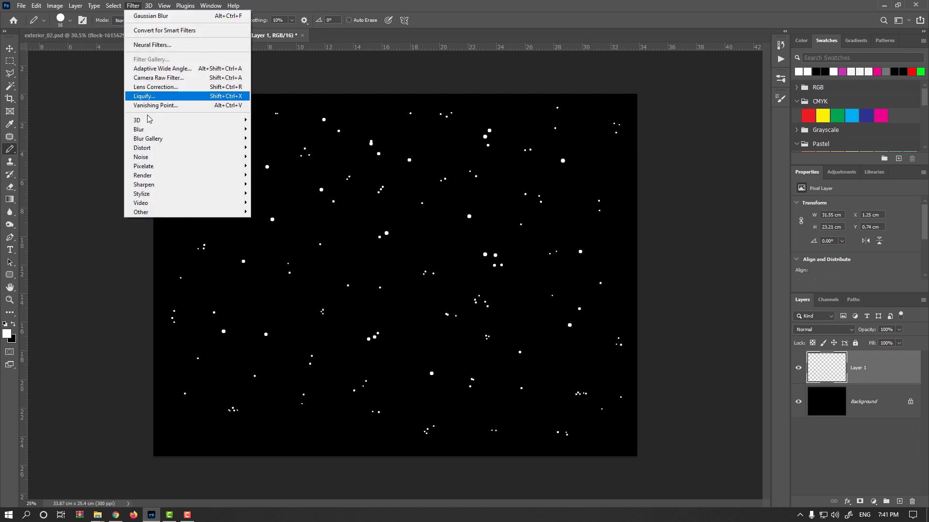
mouse_move(194, 193)
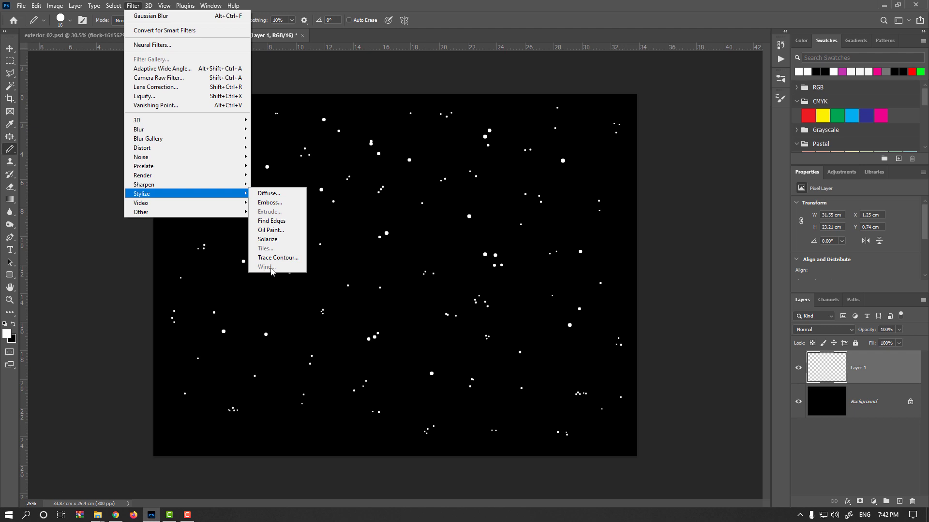
click(350, 170)
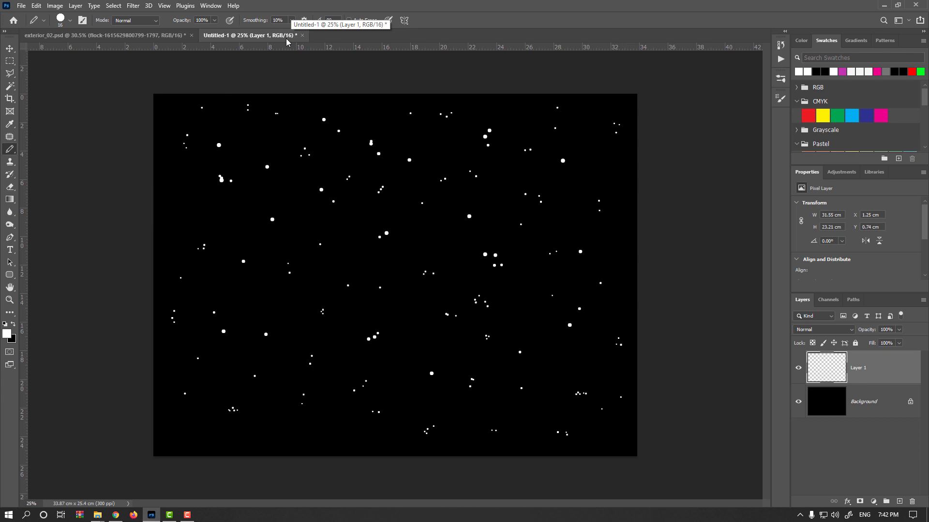
- Convert the document's color depth to 8 Bits/Channel
click(55, 5)
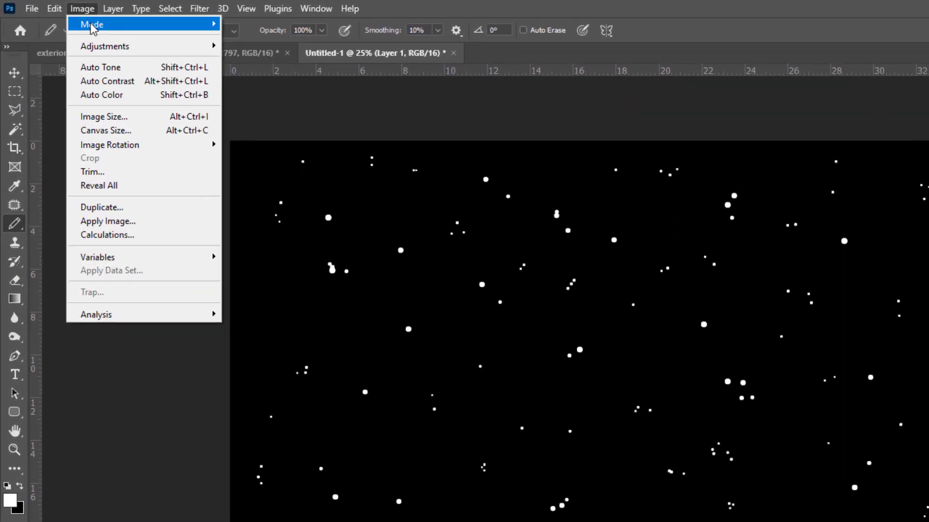
mouse_move(94, 29)
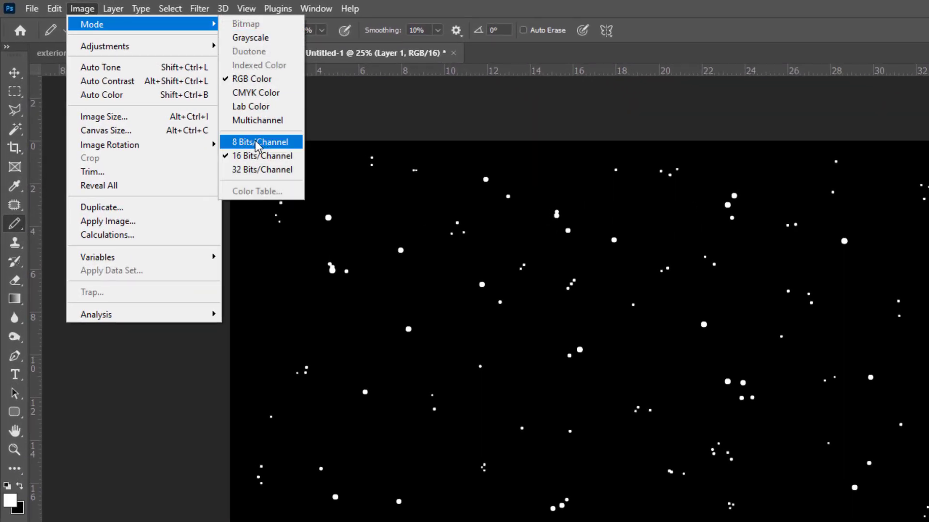
click(275, 144)
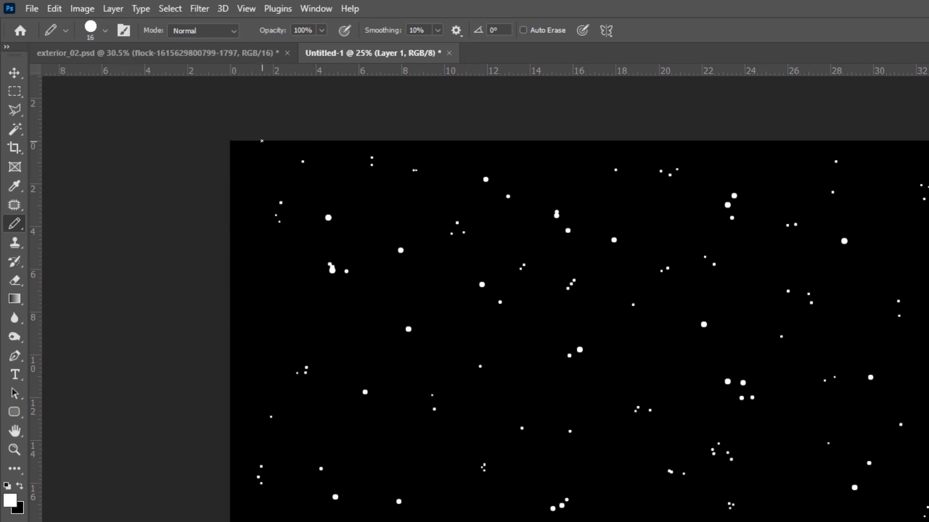
- Apply the Wind filter to Layer 1 with the Wind method, direction From the Right
click(199, 9)
mouse_move(304, 290)
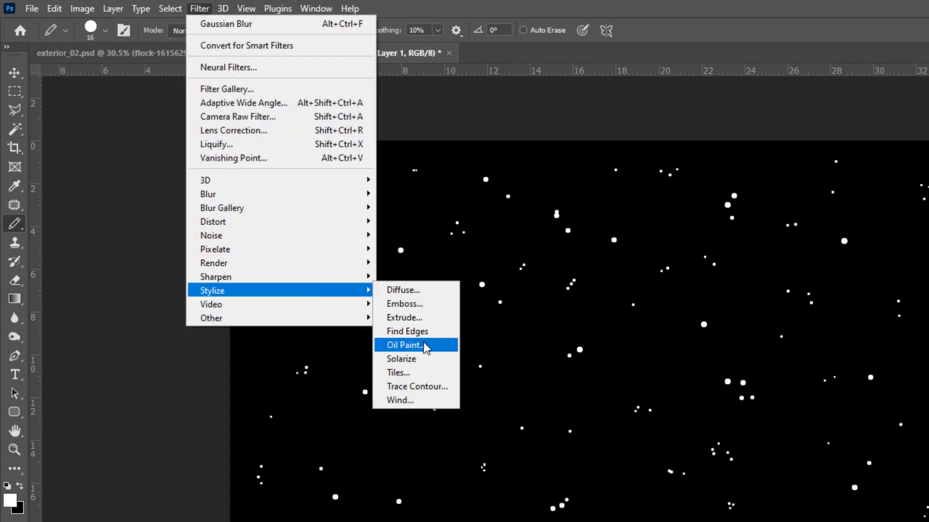
click(426, 404)
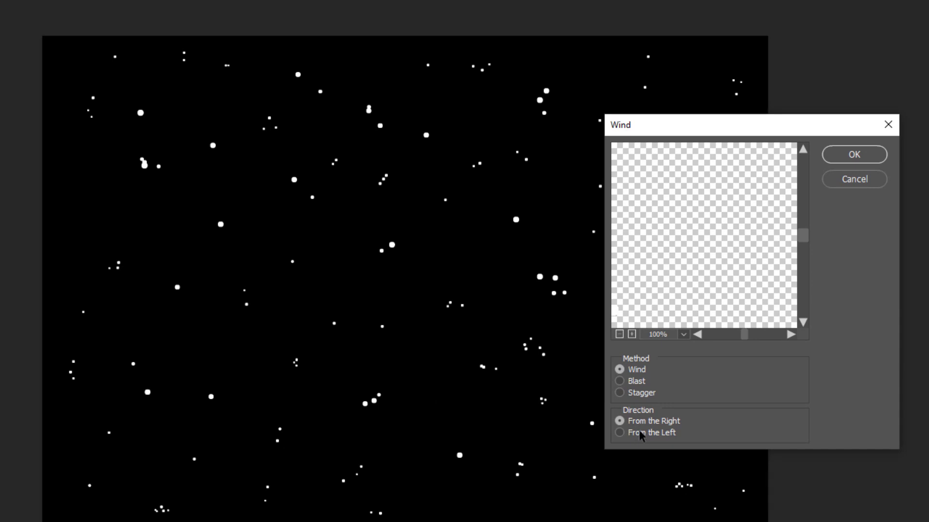
click(868, 155)
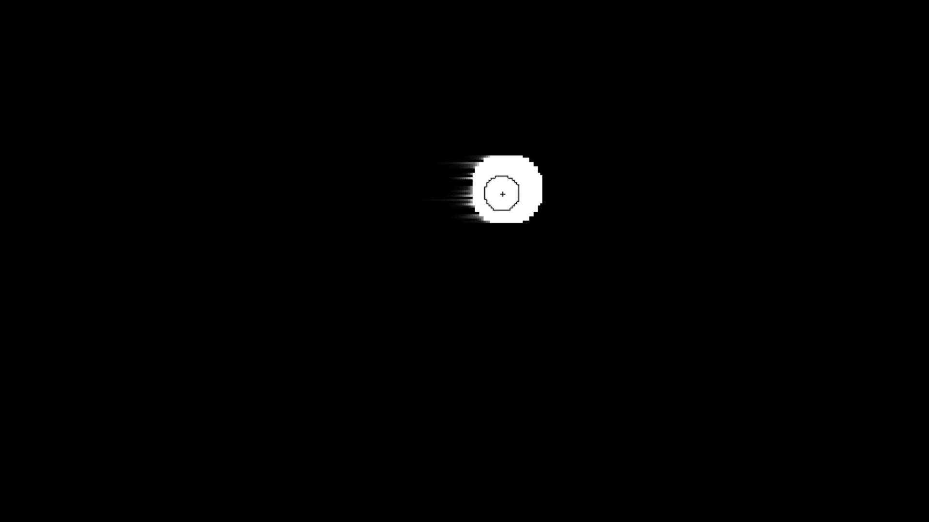
click(102, 8)
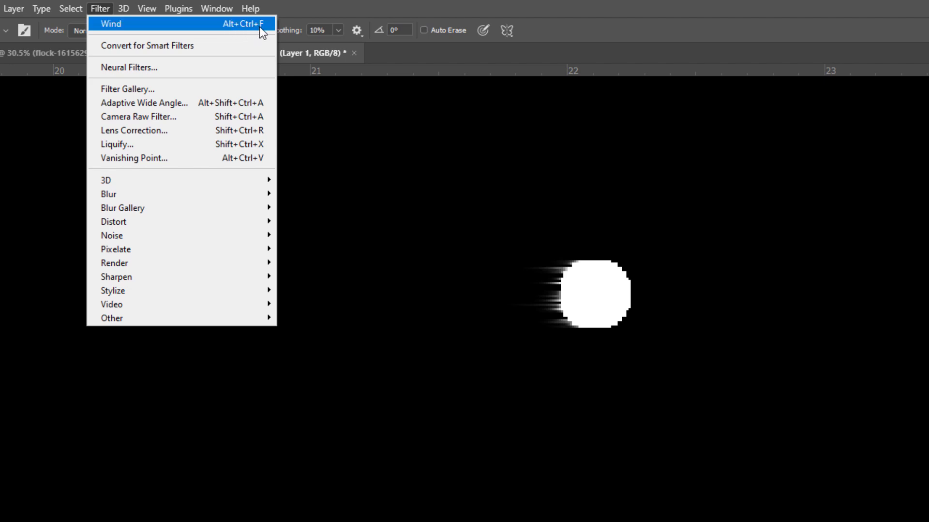
click(552, 11)
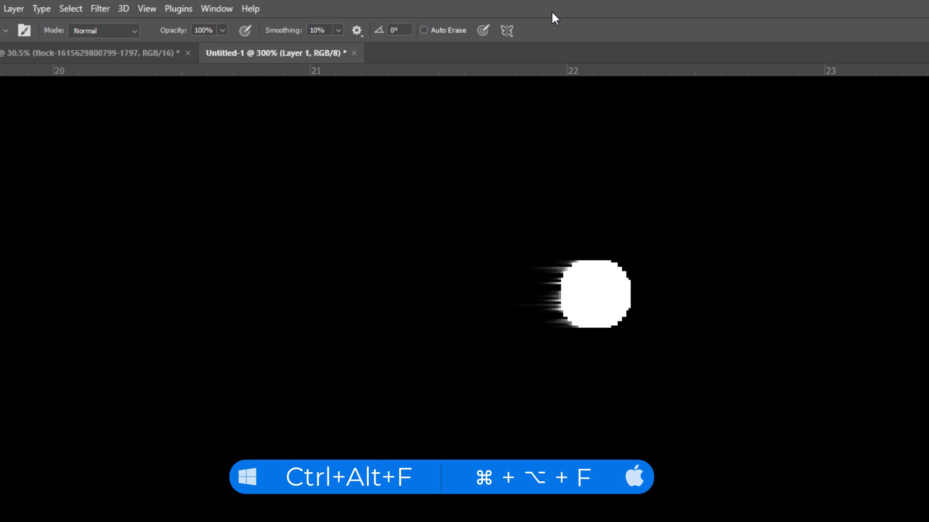
- Reapply the Wind filter to Layer 1 repeatedly until each white dot trails a long horizontal streak
key(ctrl+alt+f)
key(ctrl+alt+f)
key(ctrl+alt+f)
key(ctrl+alt+f)
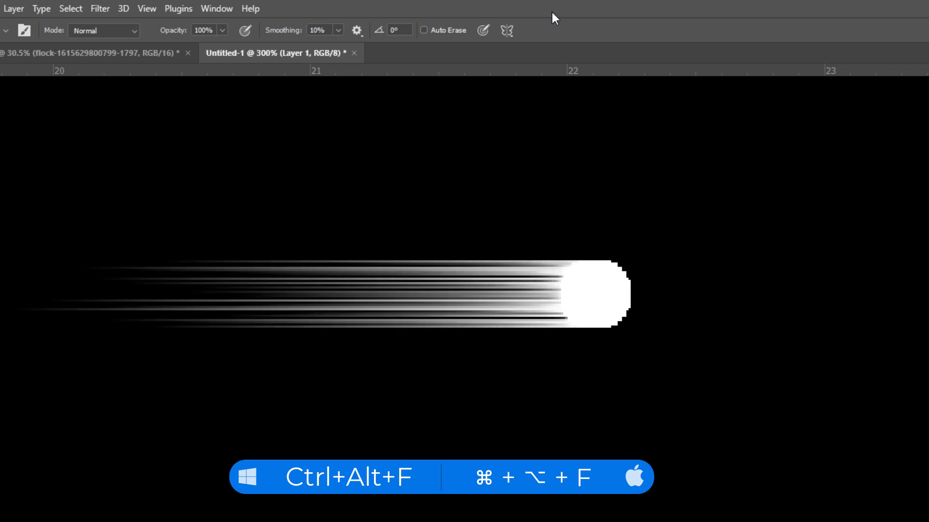
scroll(595, 294, down, 3)
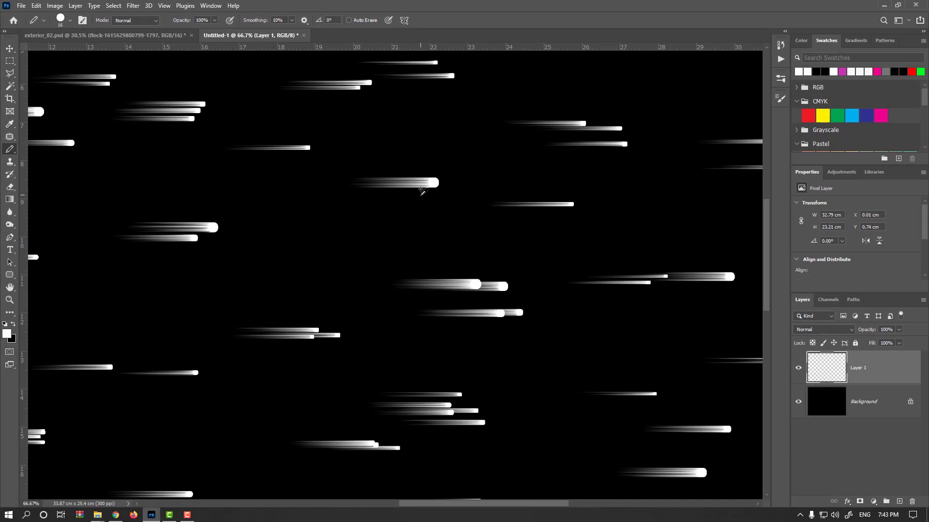
scroll(421, 196, down, 3)
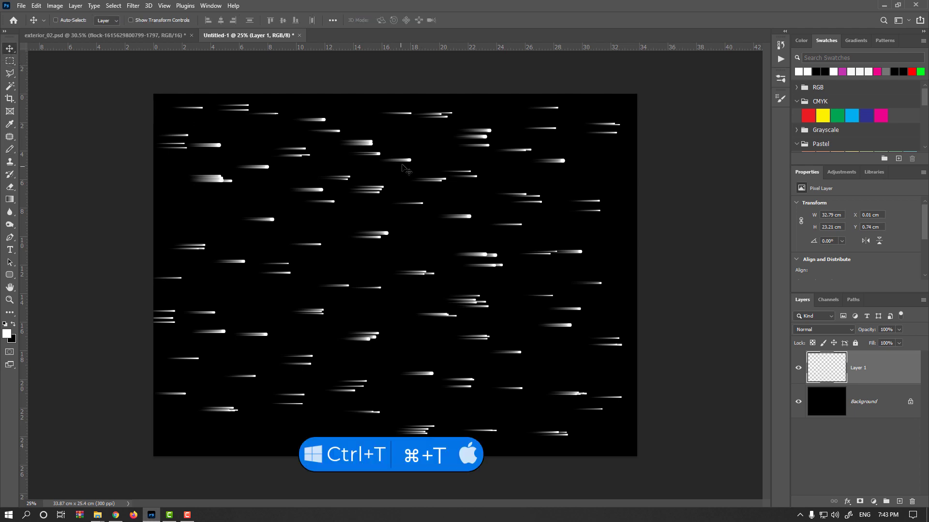
- Rotate the streak layer 105° so the streaks fall diagonally, and position it over the left part of the canvas
key(ctrl+t)
drag(674, 174, 519, 336)
drag(439, 348, 383, 345)
drag(590, 310, 613, 267)
drag(503, 268, 405, 222)
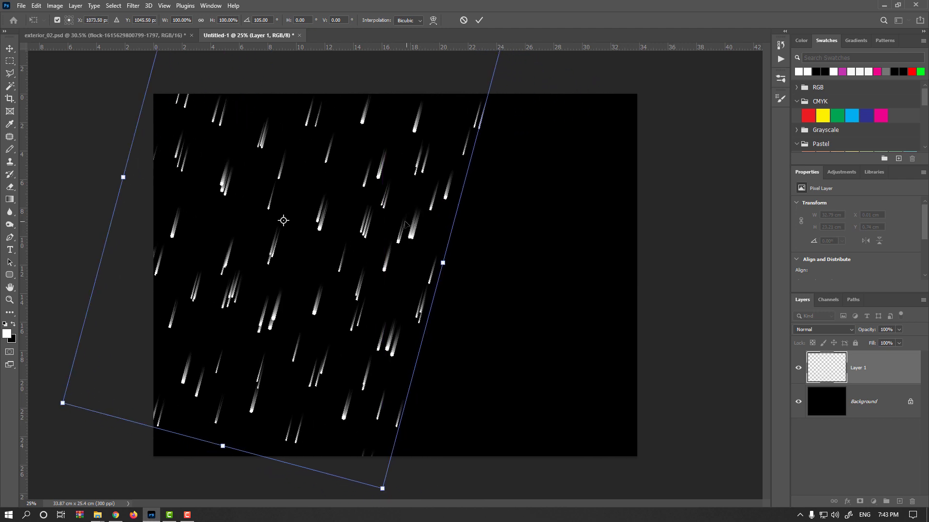
key(Return)
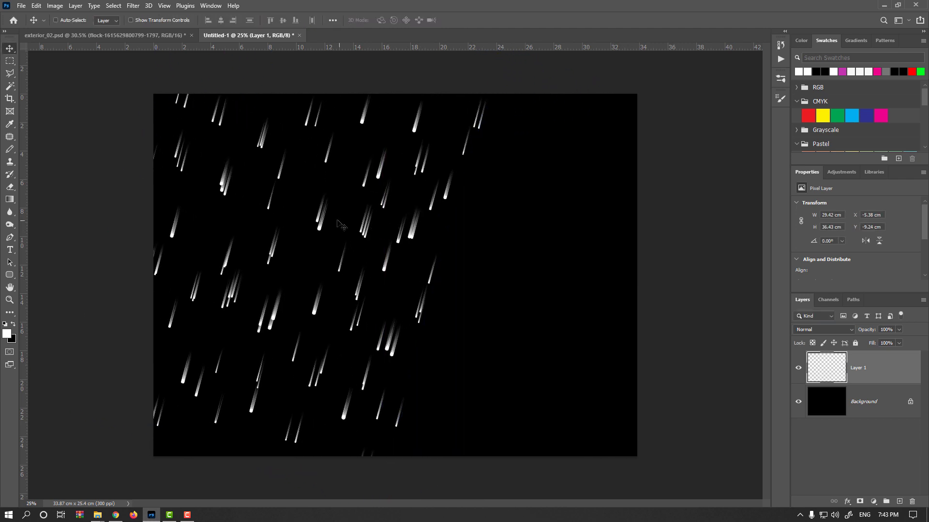
- Duplicate the rotated streaks across the empty right part of the canvas and merge the copy into Layer 1
drag(384, 240, 634, 244)
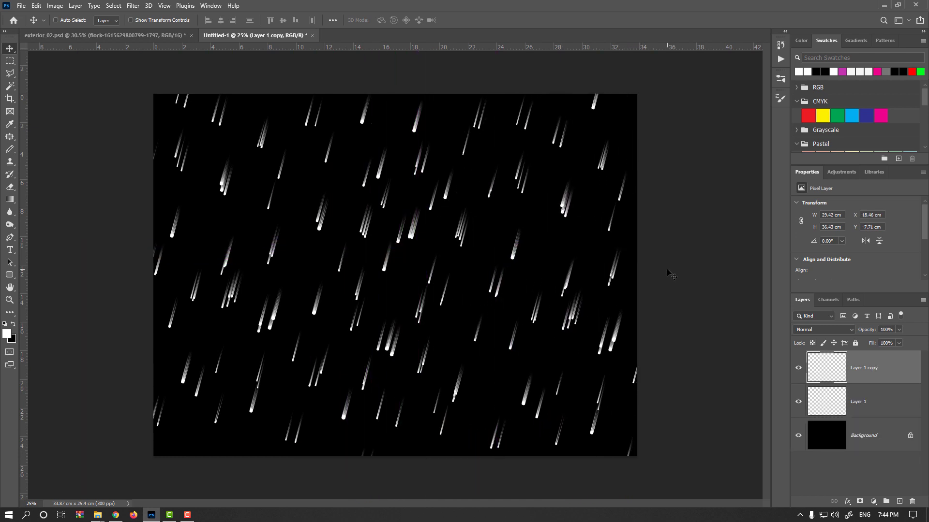
key(ctrl+e)
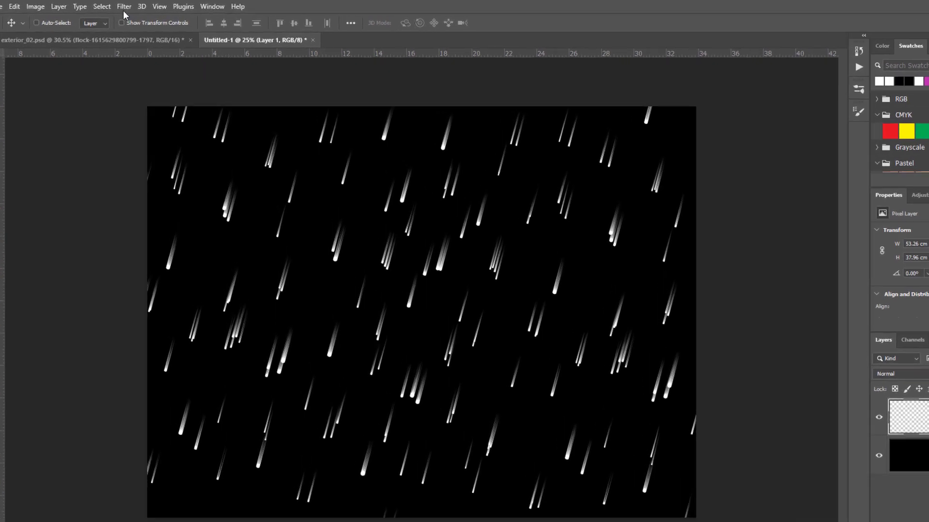
- Apply a Motion Blur to the merged streak layer with an angle of 69° and a distance of 150 pixels
click(133, 6)
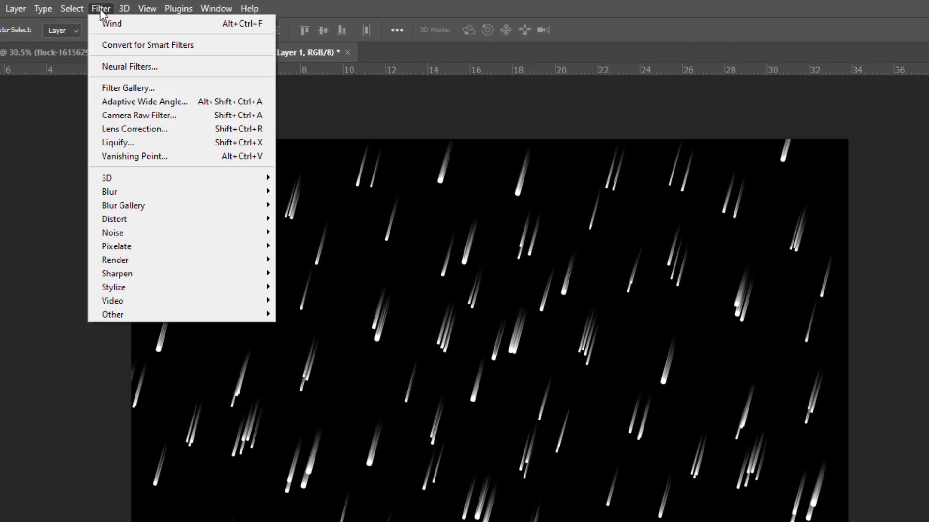
mouse_move(179, 193)
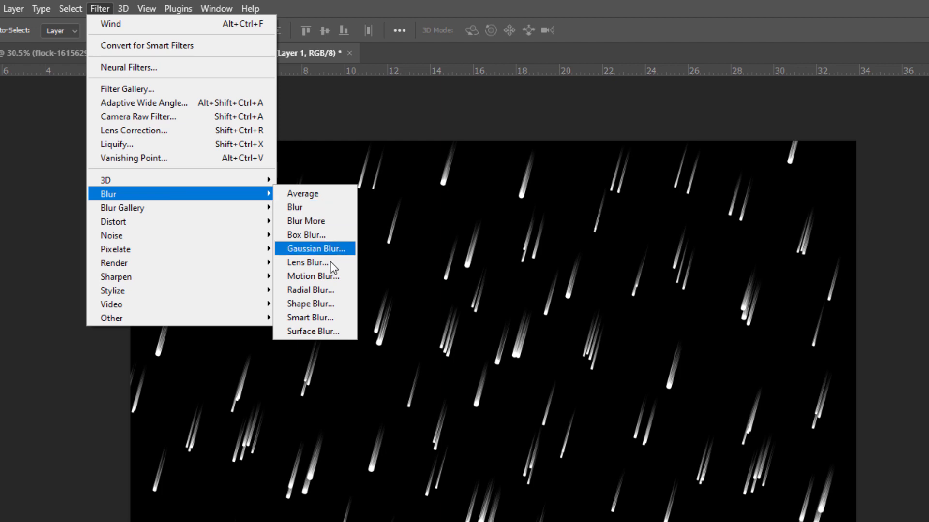
click(331, 281)
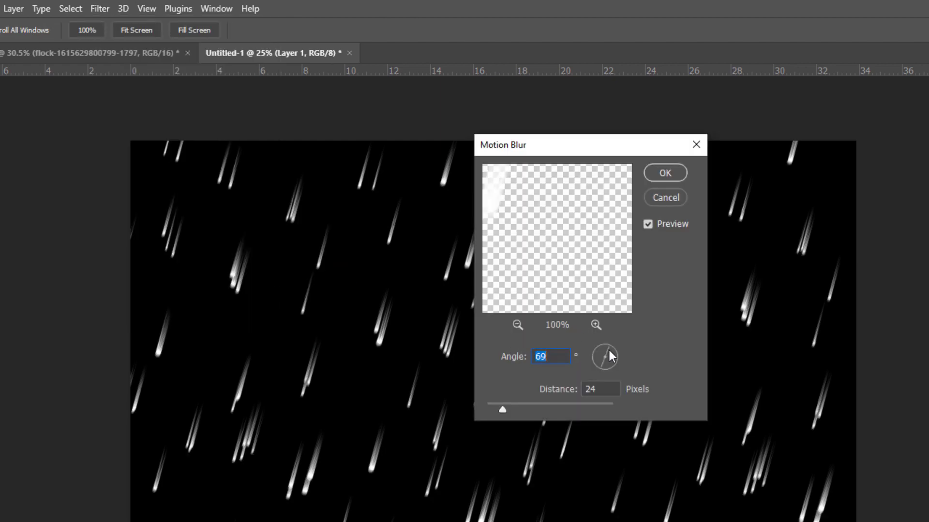
click(520, 404)
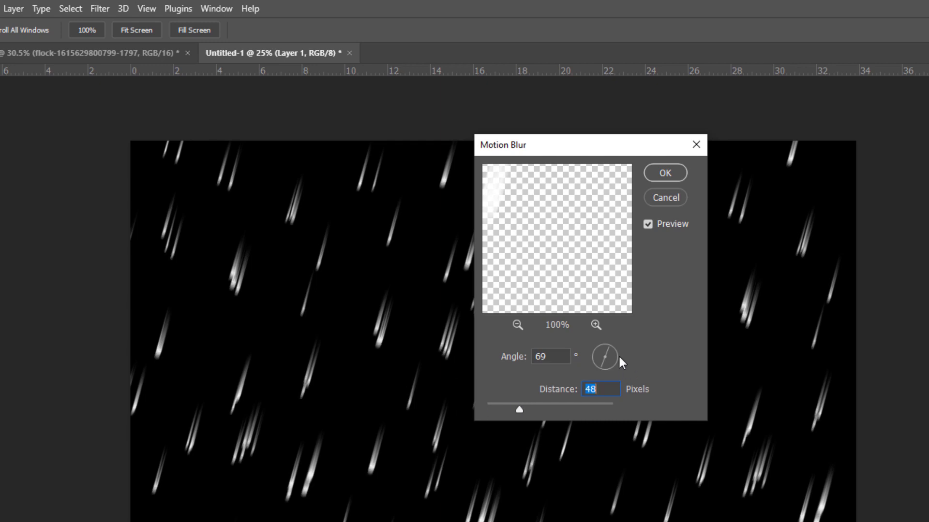
click(549, 405)
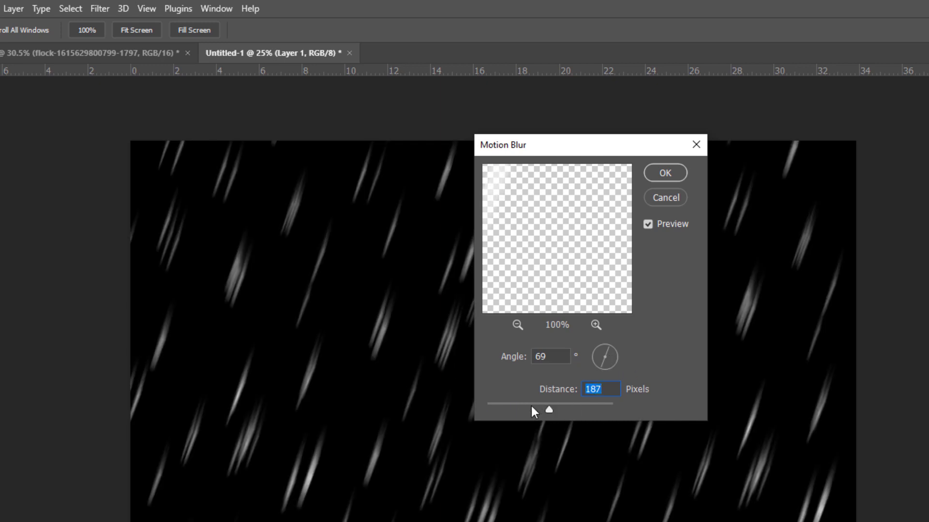
drag(536, 408, 542, 409)
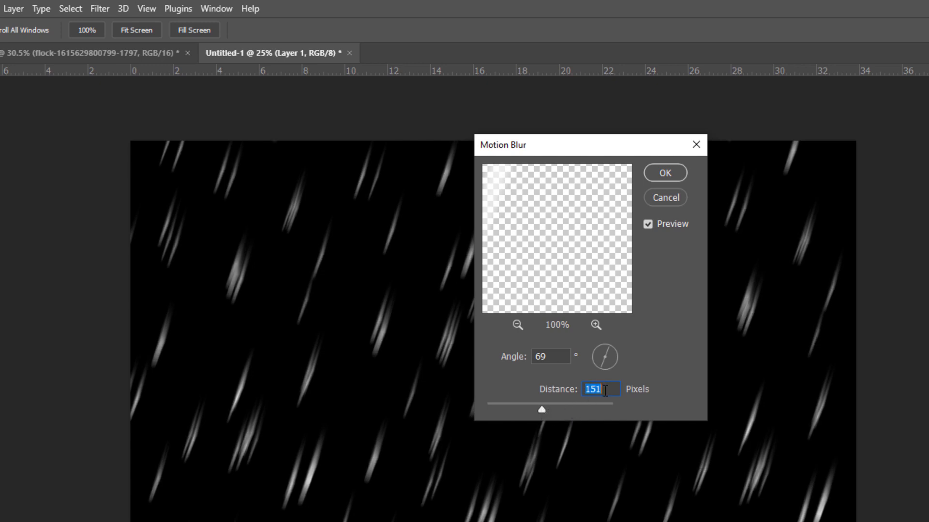
click(666, 172)
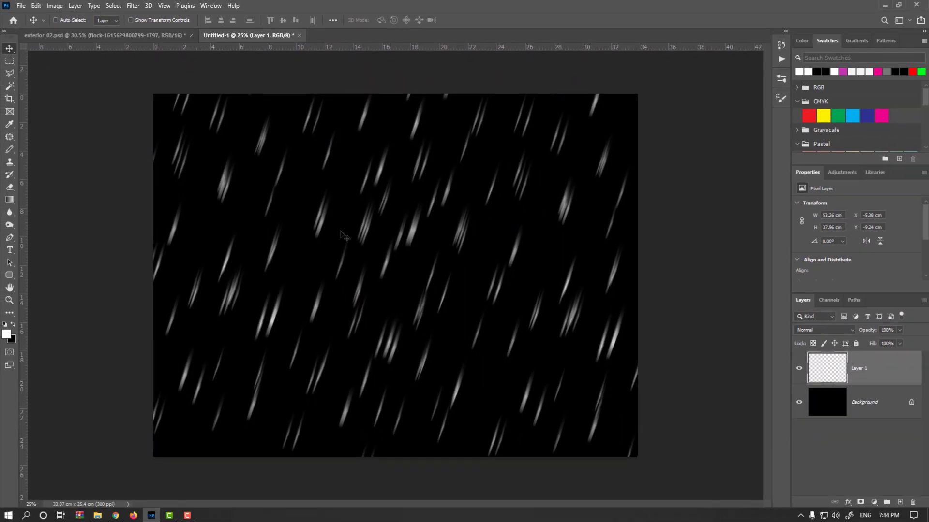
- Copy the rain streak layer into exterior_02.psd over the house image, accepting the different color depth
drag(406, 256, 454, 286)
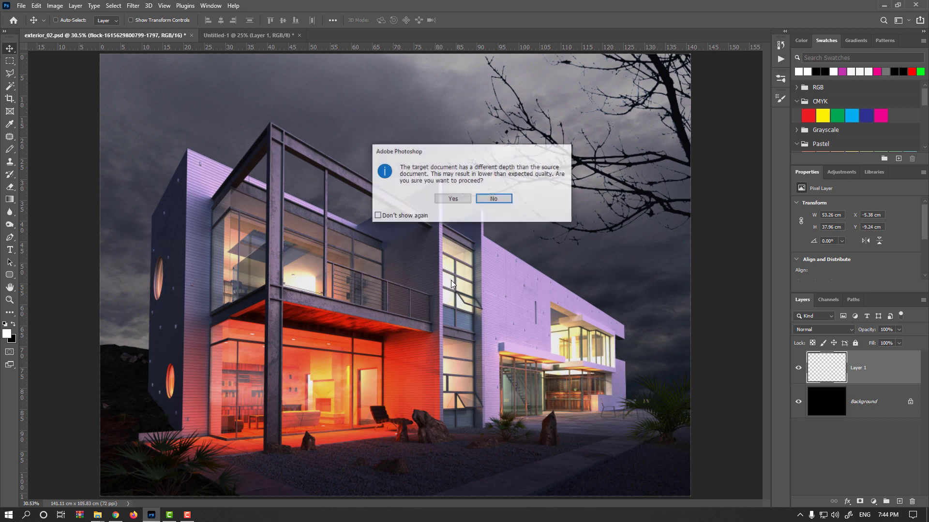
click(452, 199)
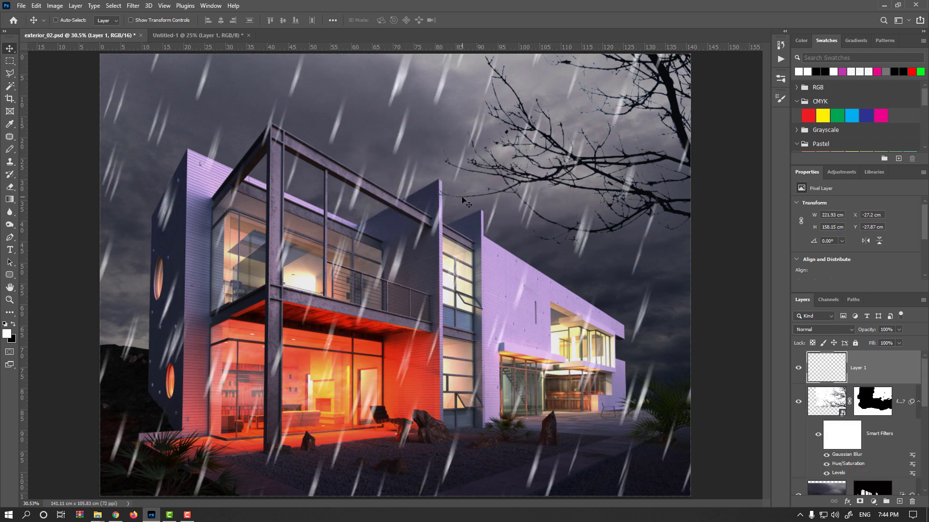
- Set the rain layer's blend mode to Lighten and its opacity to 20%
key(ctrl+minus)
key(ctrl+minus)
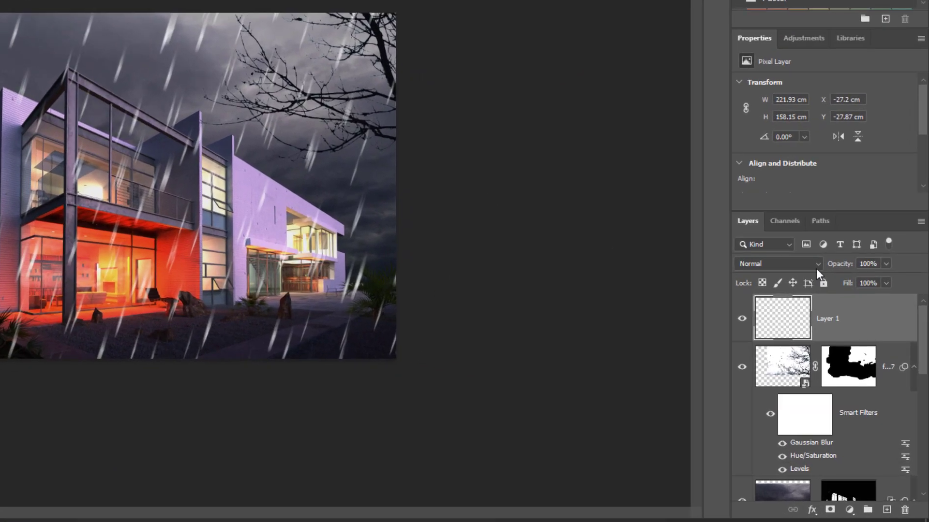
click(822, 330)
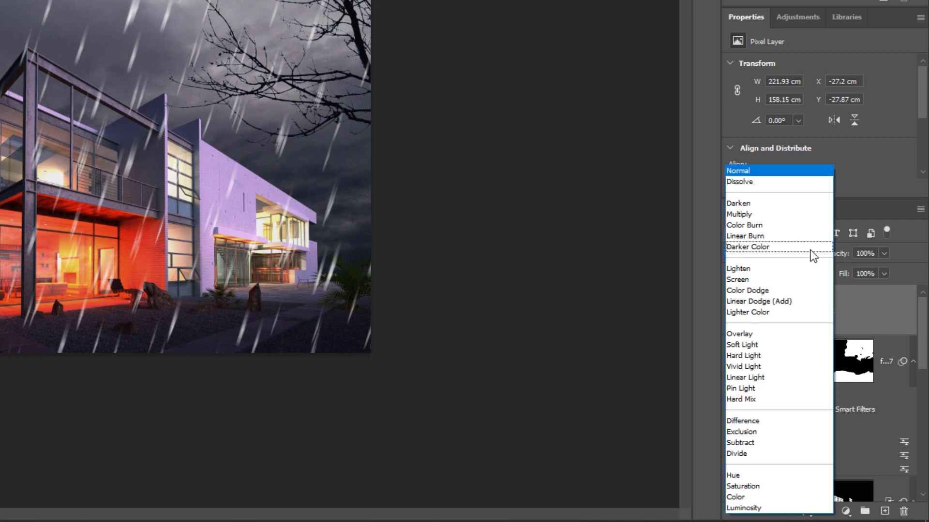
click(757, 269)
drag(844, 256, 805, 255)
- Duplicate the rain layer, rotating the copy counter-clockwise and shrinking it to about 170 × 126 cm, with its opacity at 12%
drag(784, 317, 890, 513)
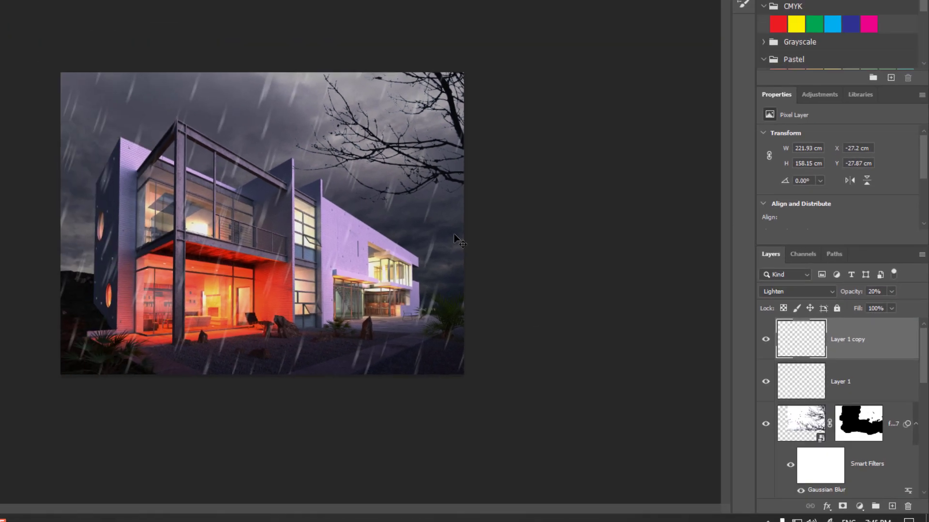
key(ctrl+t)
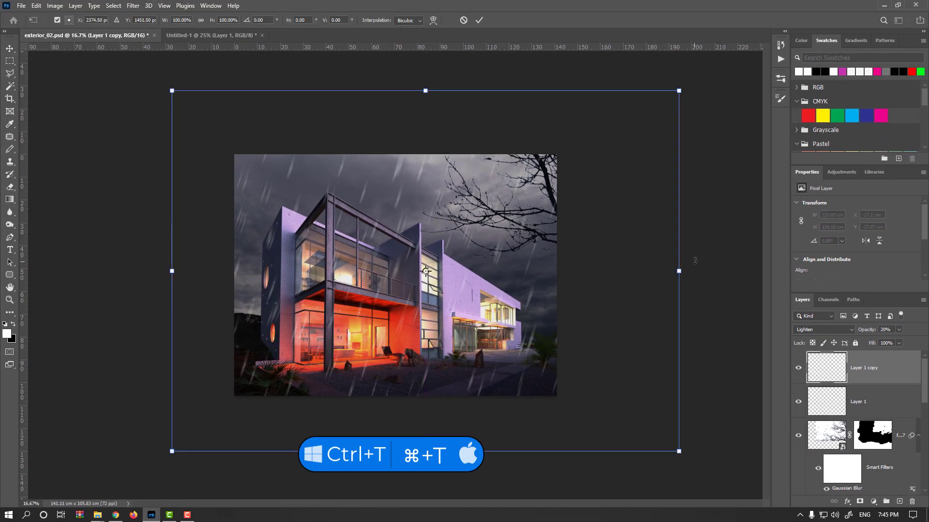
drag(701, 251, 717, 213)
drag(610, 273, 663, 278)
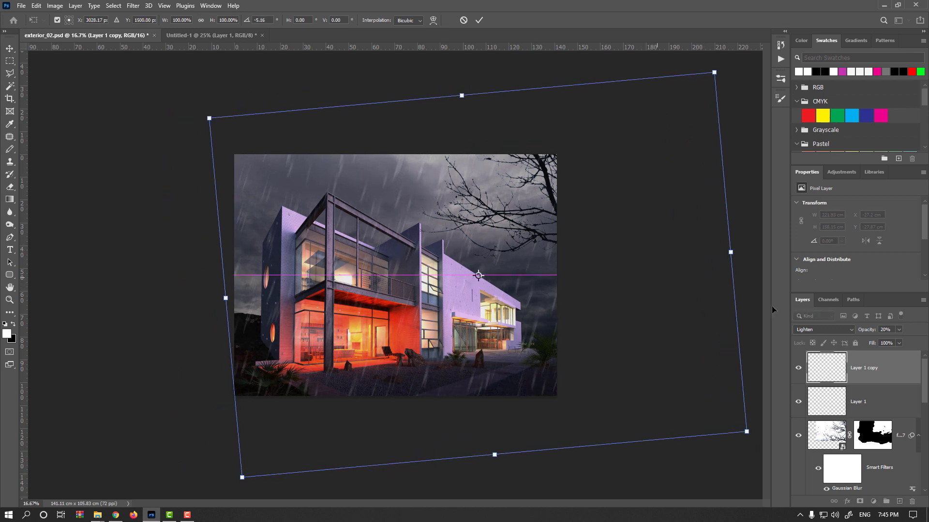
drag(765, 296, 763, 267)
drag(540, 308, 534, 313)
drag(702, 67, 616, 146)
drag(590, 210, 566, 186)
key(Return)
drag(873, 330, 866, 330)
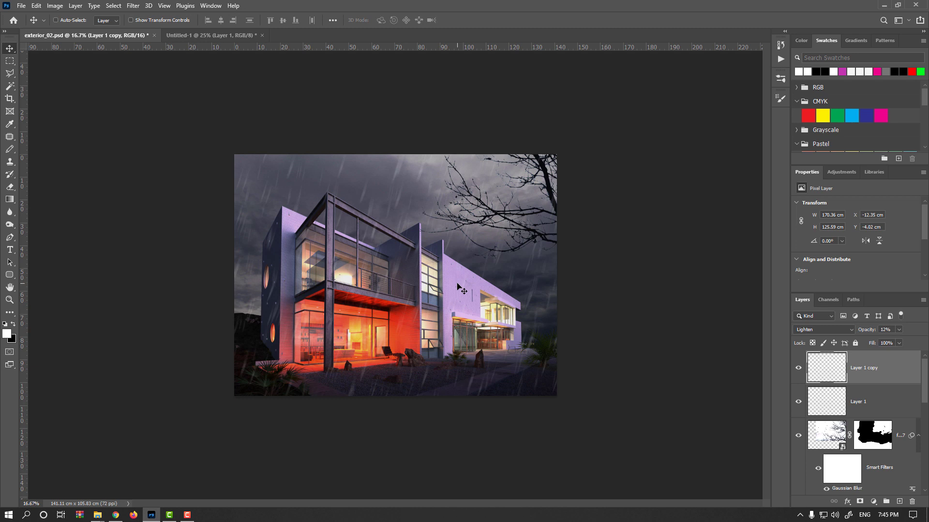
- Duplicate Layer 1 again, then enlarge the copy to about 180% and rotate it about -2.28° over the house image
drag(832, 400, 899, 501)
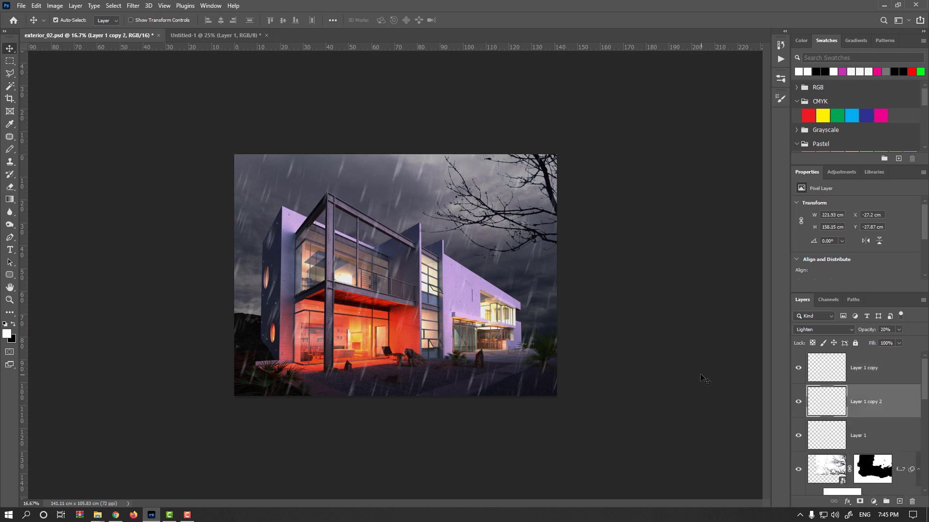
key(ctrl+t)
drag(680, 90, 824, 15)
key(ctrl+minus)
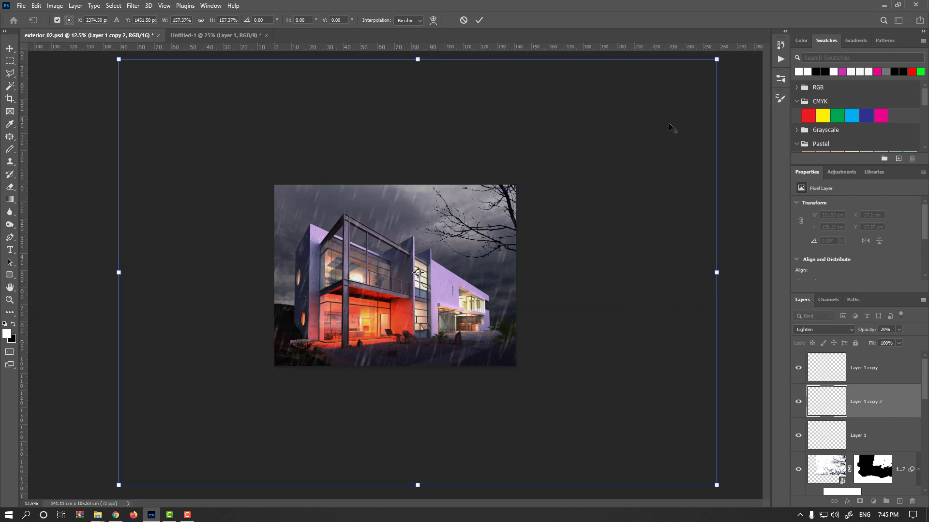
drag(717, 65, 732, 58)
drag(590, 269, 584, 242)
drag(751, 288, 749, 275)
drag(535, 306, 531, 269)
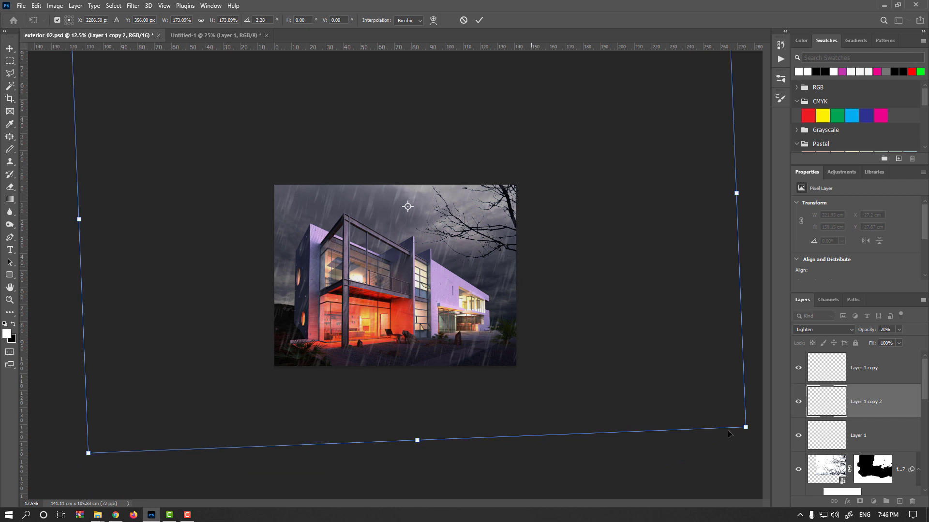
drag(745, 428, 754, 437)
key(Return)
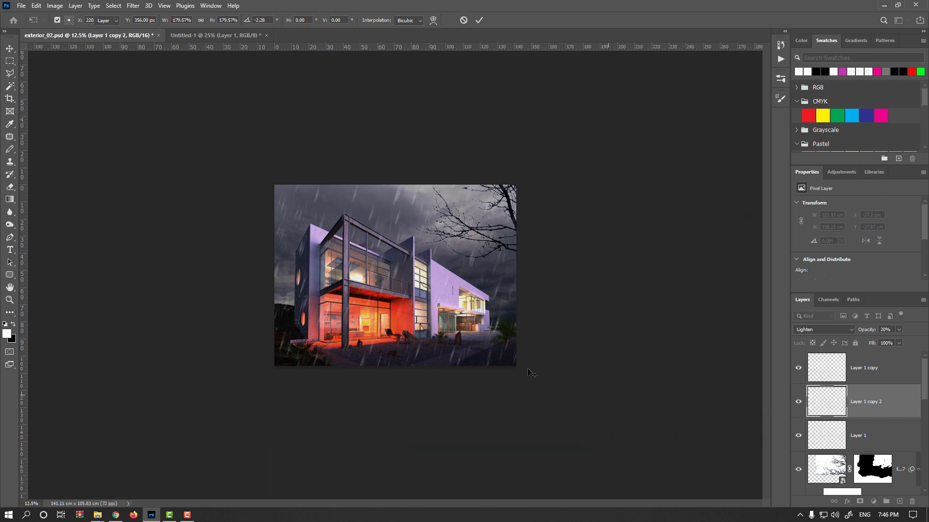
- Raise Layer 1 copy 2's opacity to 56% and apply Motion Blur to it at 69° with a distance of 250 pixels
key(ctrl+plus)
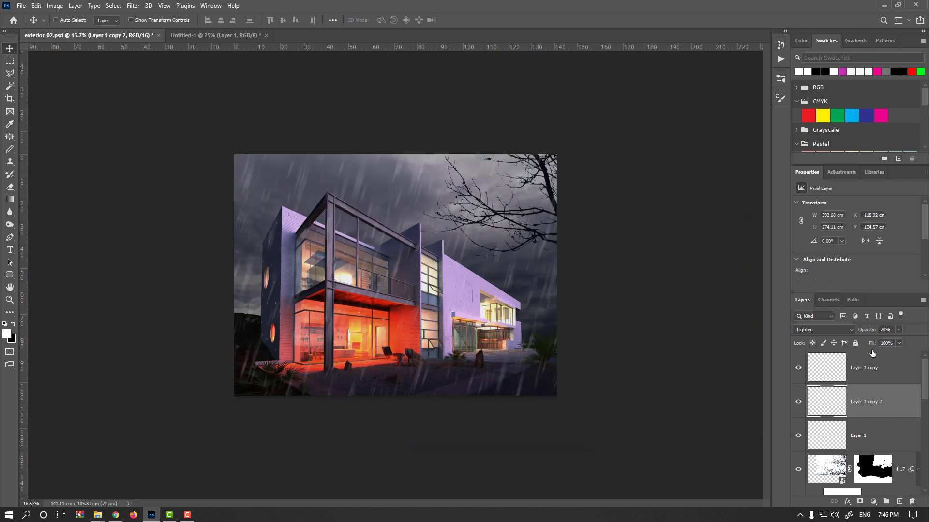
drag(873, 332, 889, 333)
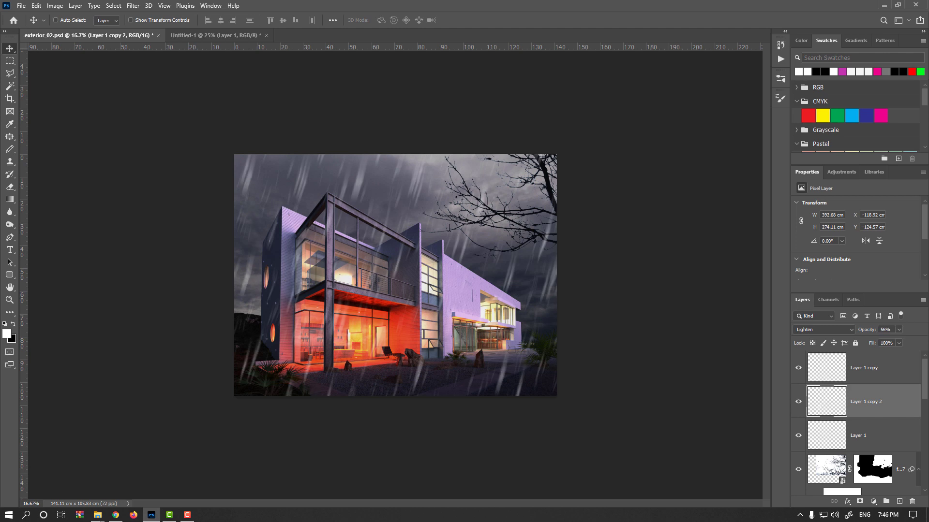
click(133, 6)
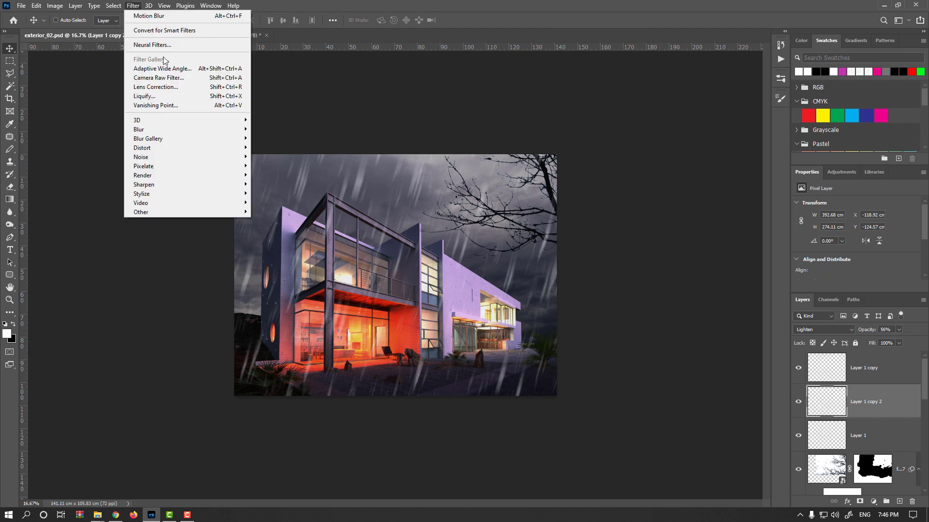
mouse_move(192, 132)
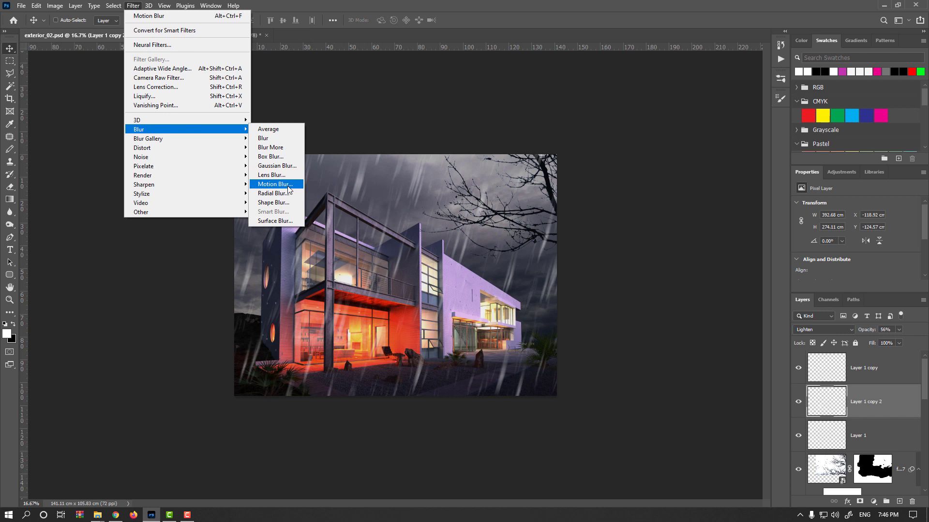
click(274, 185)
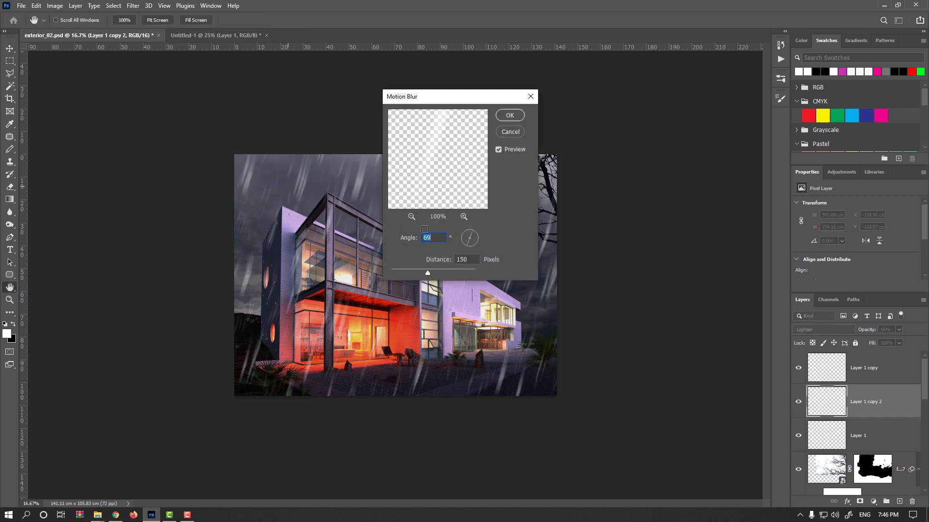
mouse_move(428, 274)
mouse_down()
mouse_move(417, 274)
mouse_move(430, 274)
mouse_up()
click(512, 148)
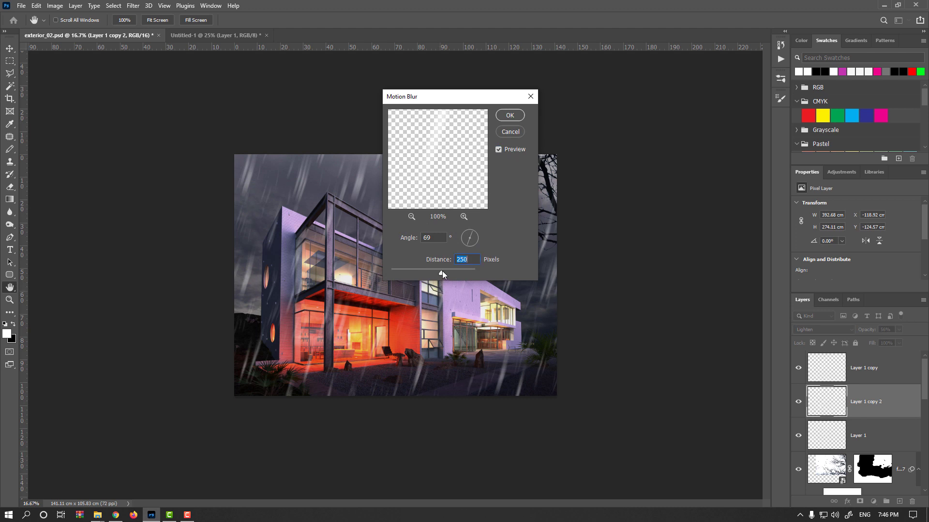
click(510, 116)
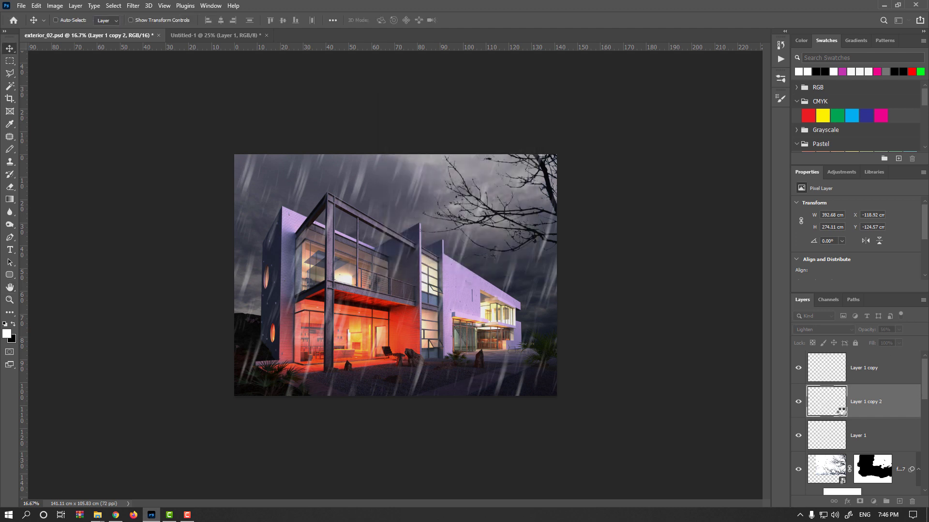
- Lower the opacity of Layer 1 copy 2 to 19%, and select Layer 1 copy
drag(869, 331, 850, 331)
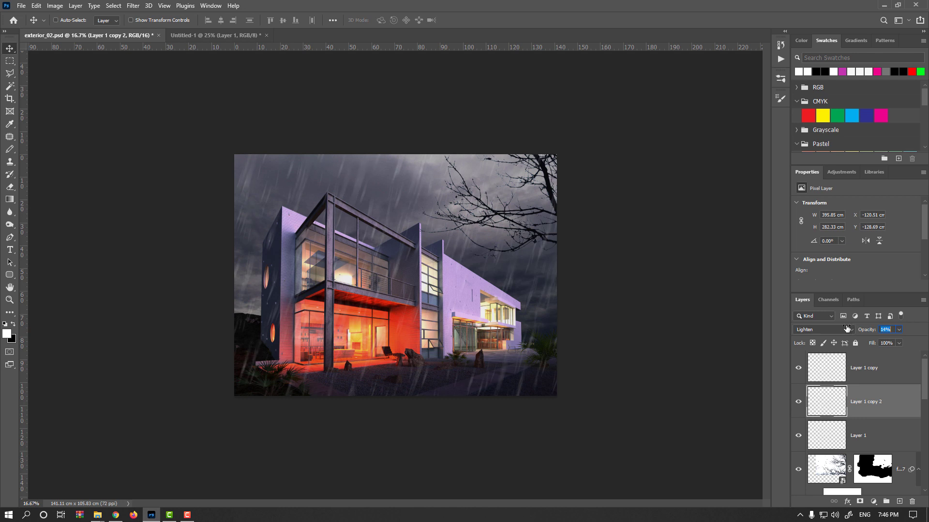
click(837, 381)
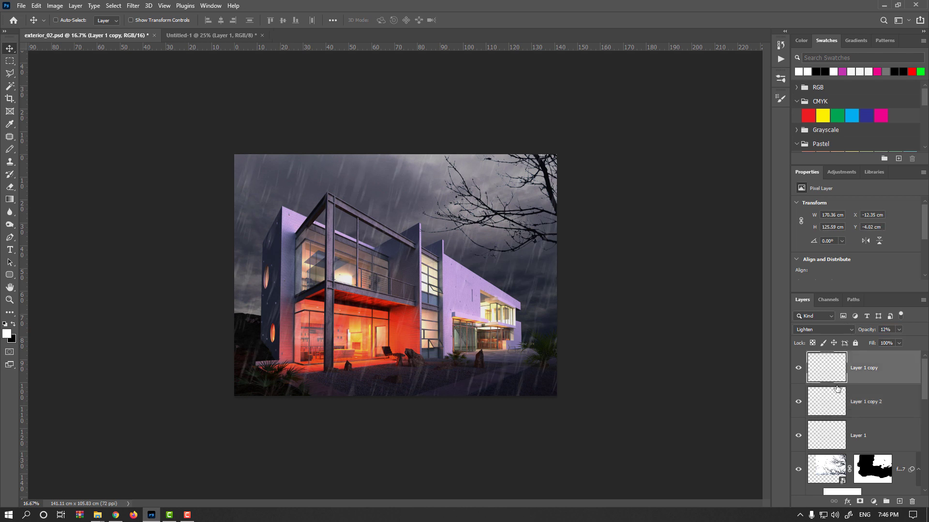
- Duplicate Layer 1 copy, scale the duplicate to 45.89%, rotate it -2.94° and place it over the image's upper-left quarter
key(ctrl+j)
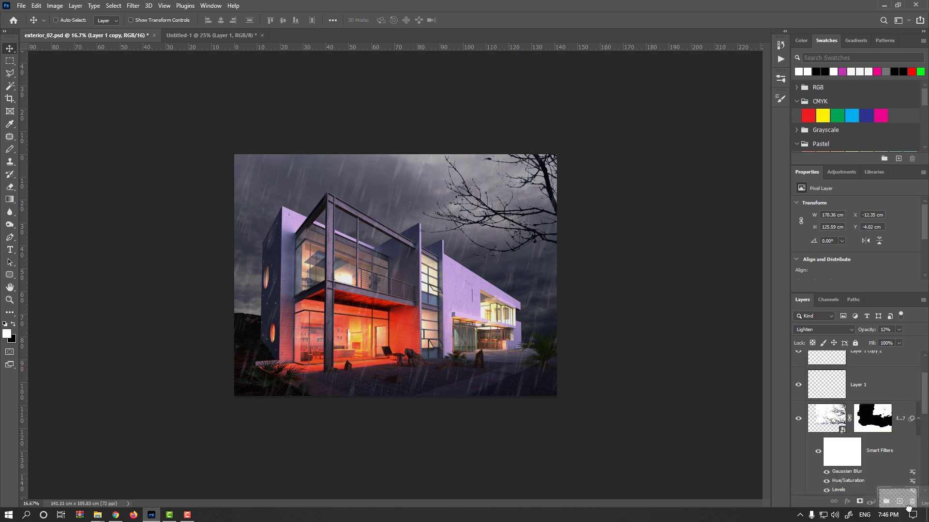
key(ctrl+t)
drag(595, 146, 489, 223)
drag(461, 276, 426, 197)
key(Return)
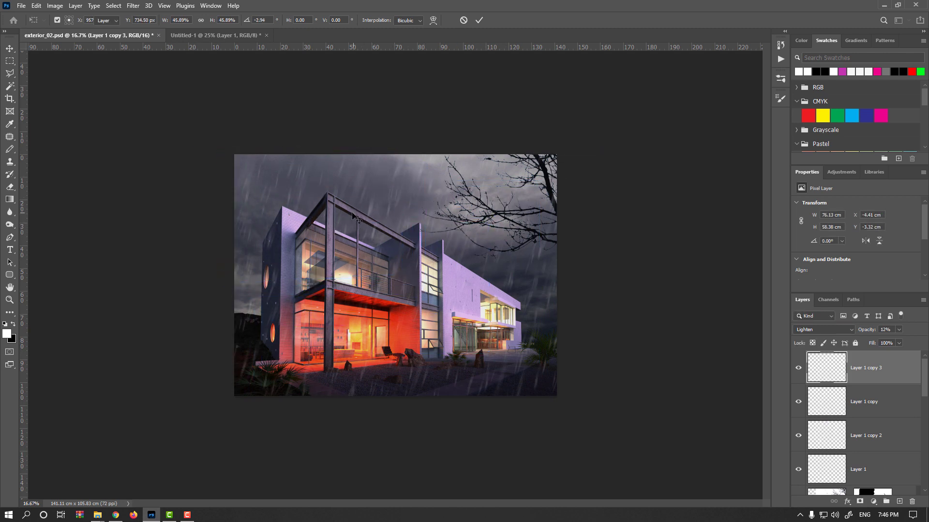
- Tile three more copies of the small rain layer across the rest of the image, and merge the four small layers into one
drag(341, 221, 368, 346)
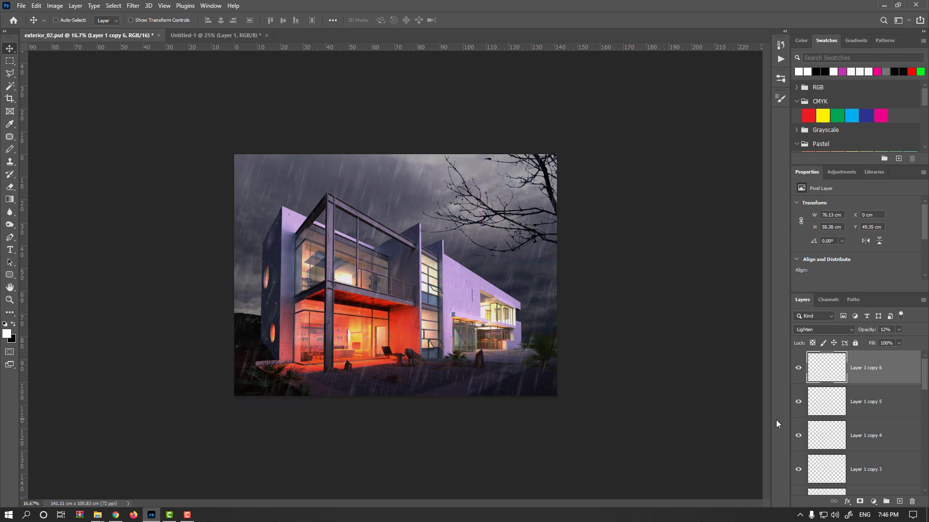
shift+click(828, 470)
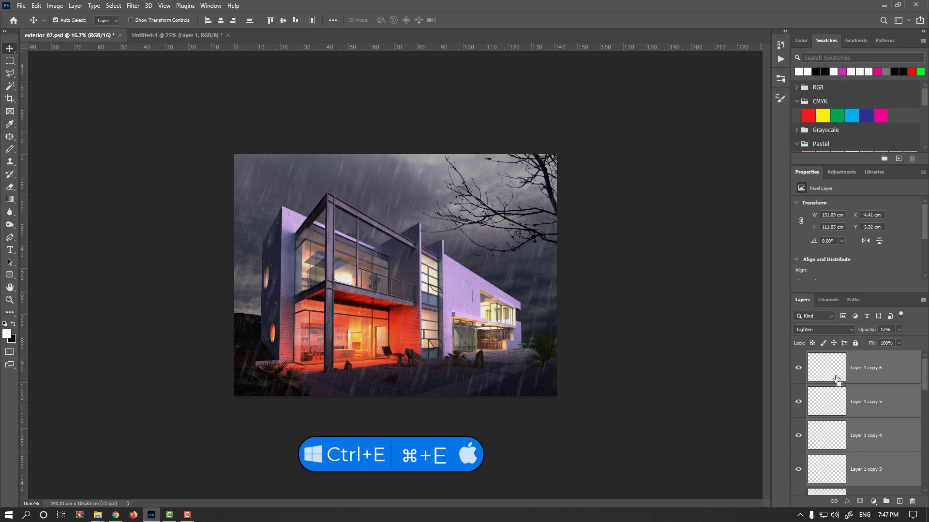
key(ctrl+e)
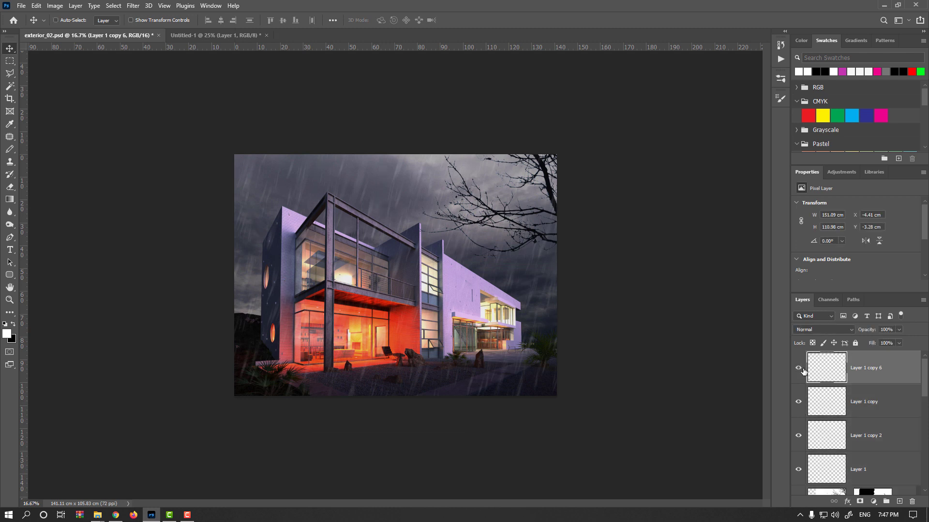
- Compare the image with and without the merged small-rain layer, and set that layer's opacity to 97%
key(ctrl+plus)
key(ctrl+plus)
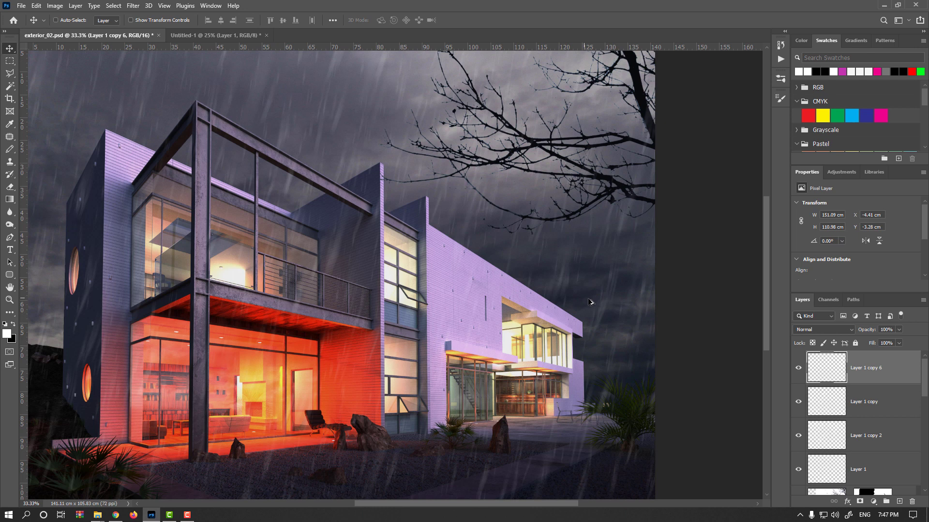
click(798, 369)
click(799, 369)
drag(867, 332, 858, 333)
drag(866, 329, 868, 330)
scroll(674, 342, down, 1)
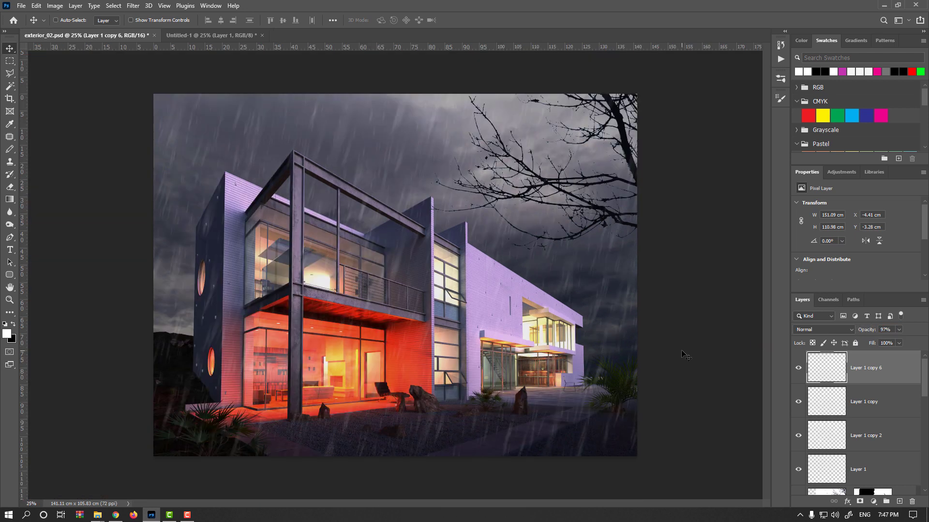